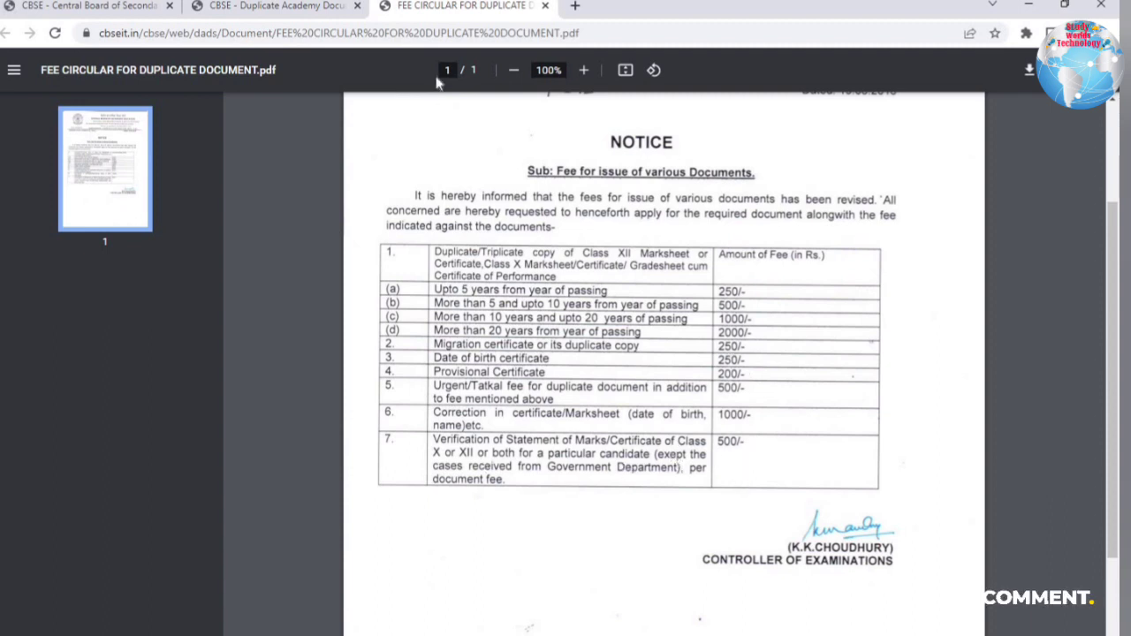
Step: Close the fee circular PDF and open the Digital Document option of the duplicate document system
left_click(545, 6)
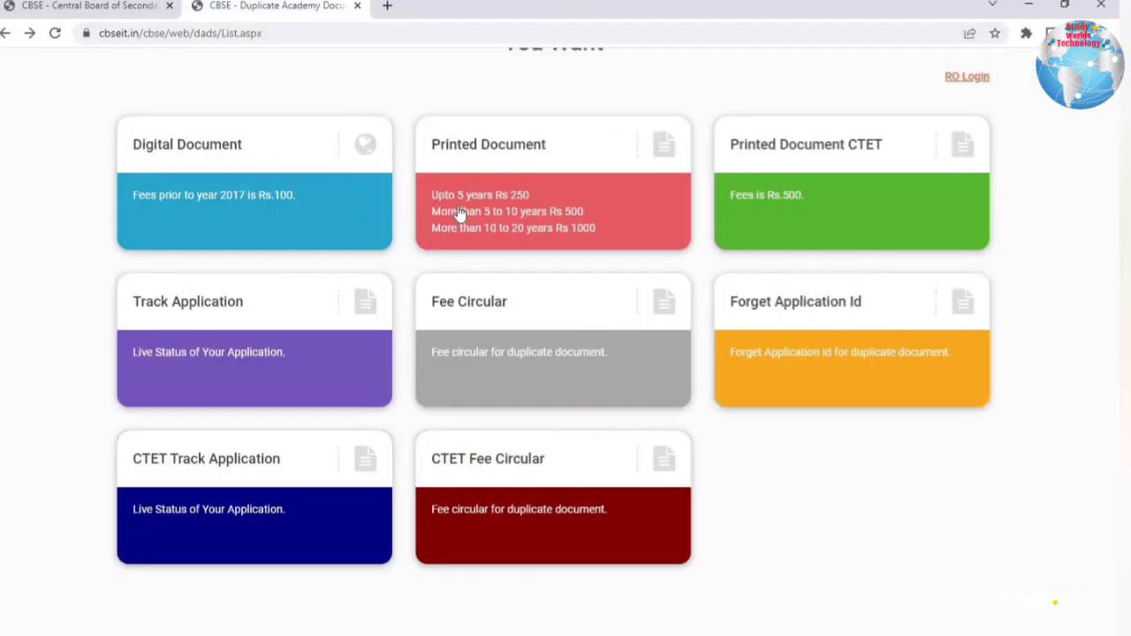
scroll(458, 213, "up", 2)
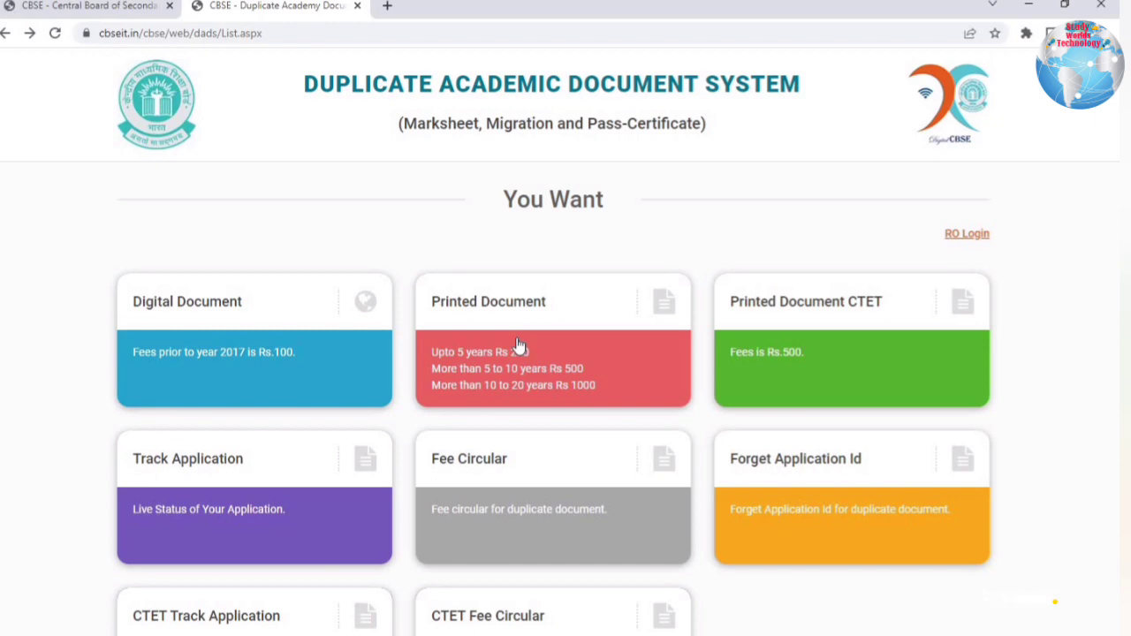
left_click_drag(132, 301, 303, 386)
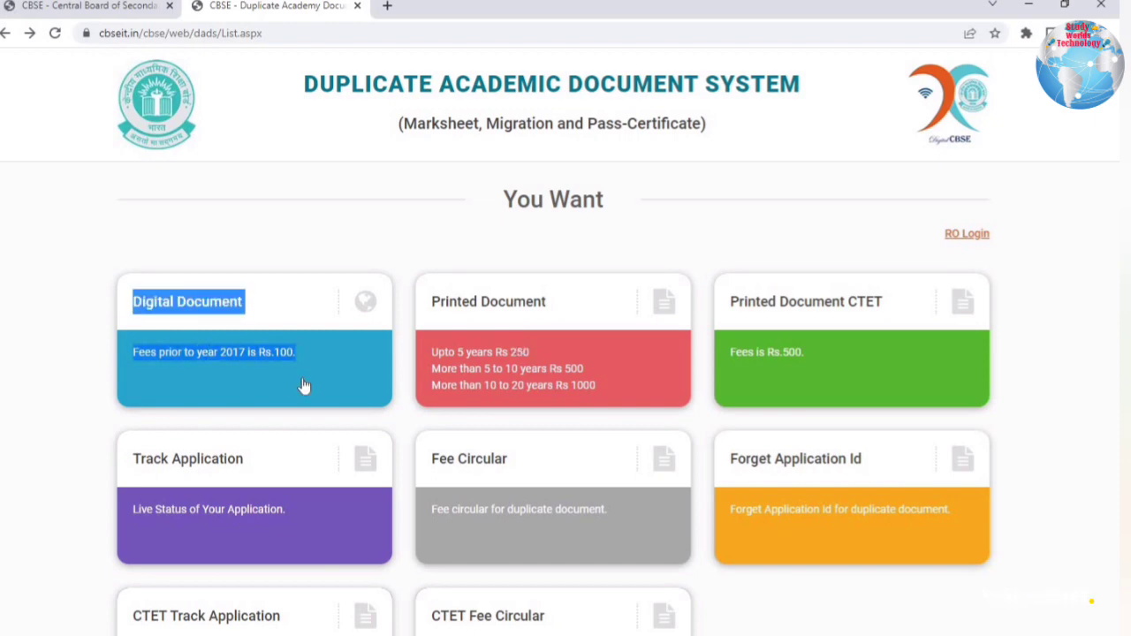
left_click(303, 386)
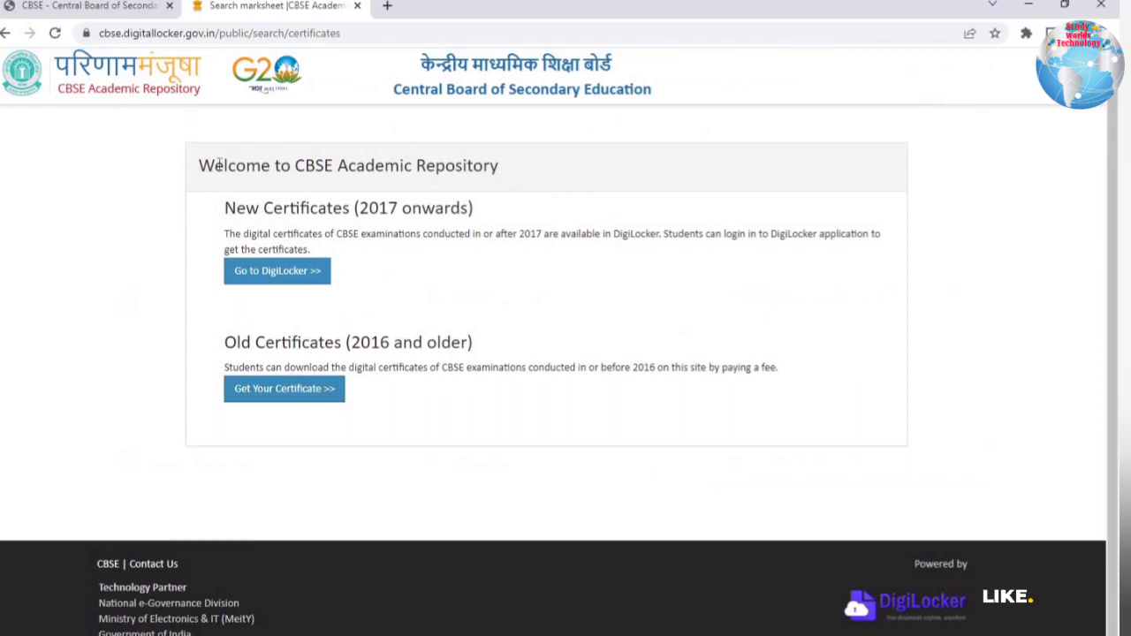
Step: Read the New Certificates (2017 onwards) section and view the DigiLocker site it leads to, closing that site again
left_click_drag(219, 163, 380, 185)
left_click(382, 208)
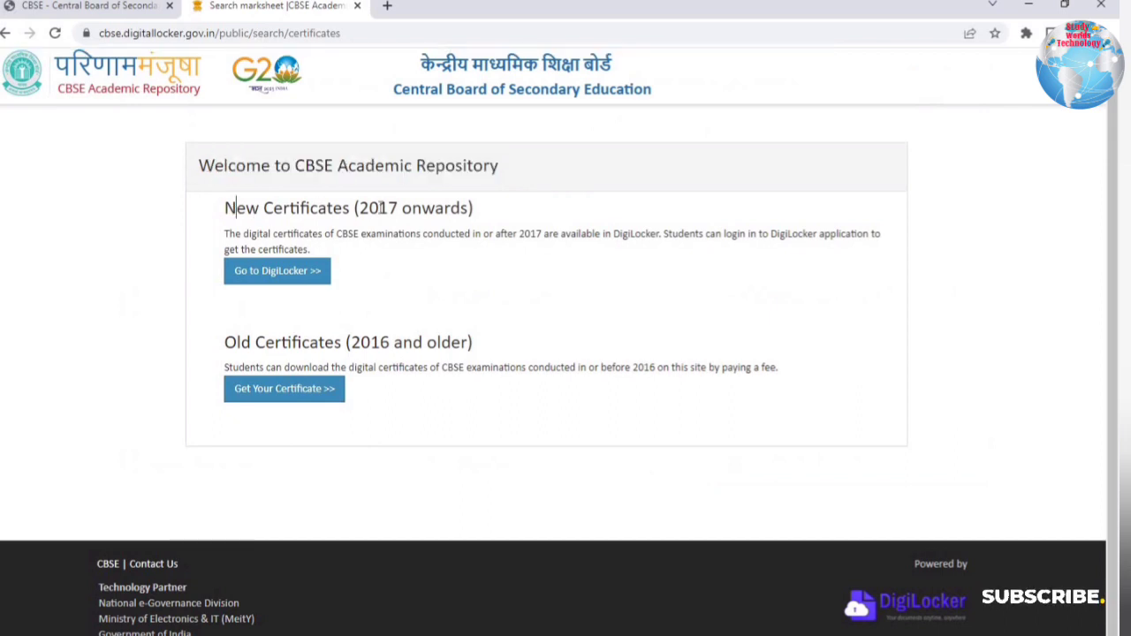
left_click_drag(235, 207, 406, 221)
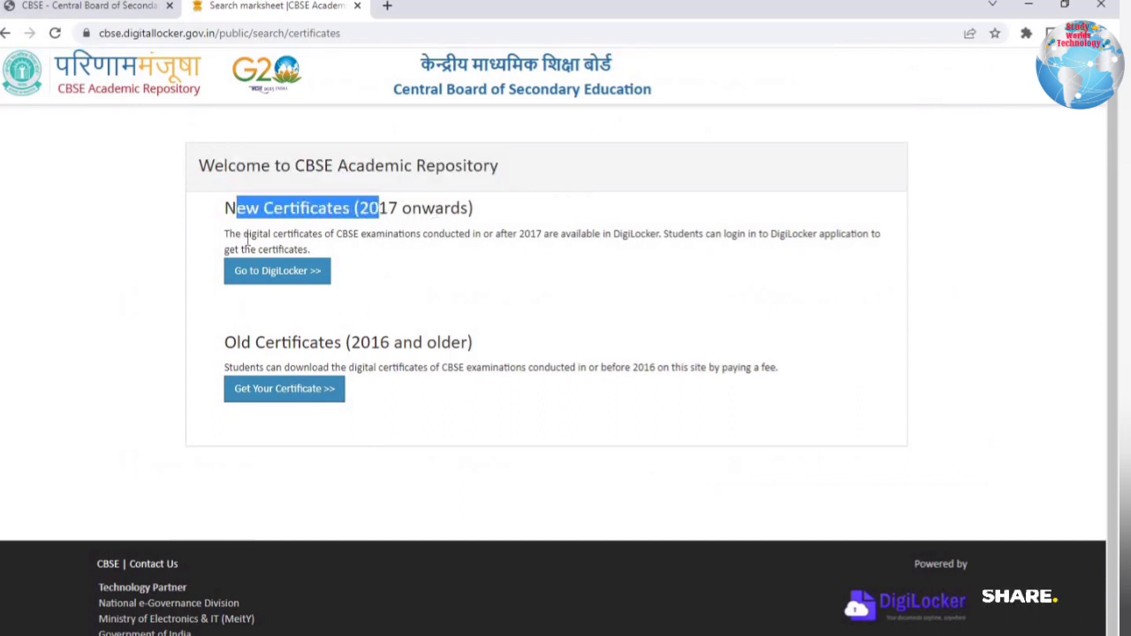
left_click_drag(243, 234, 565, 230)
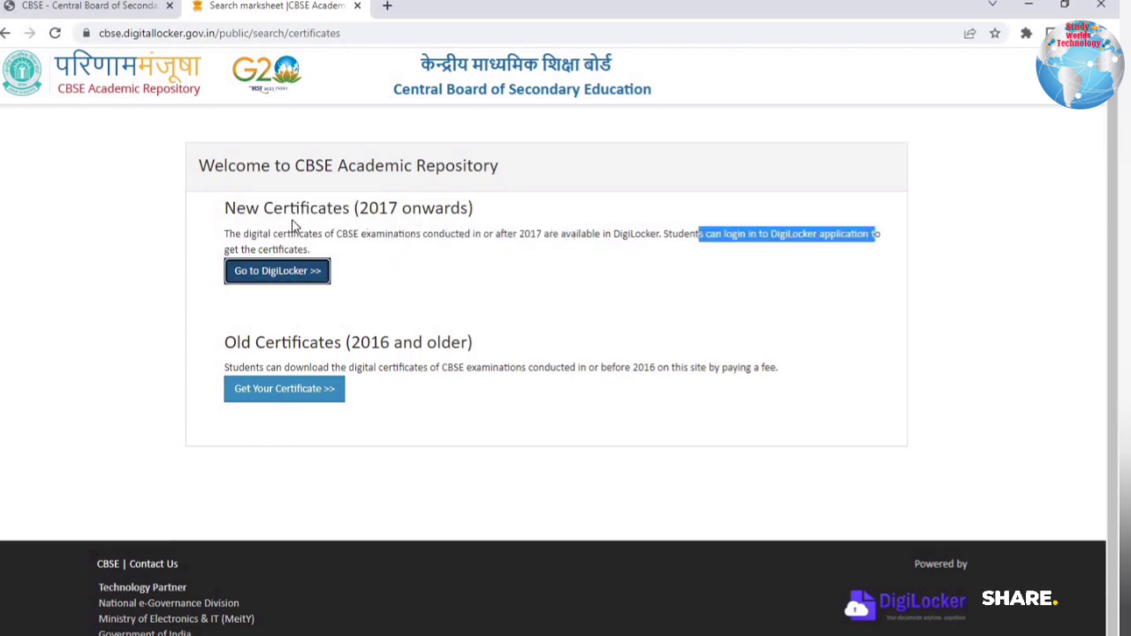
left_click(283, 270)
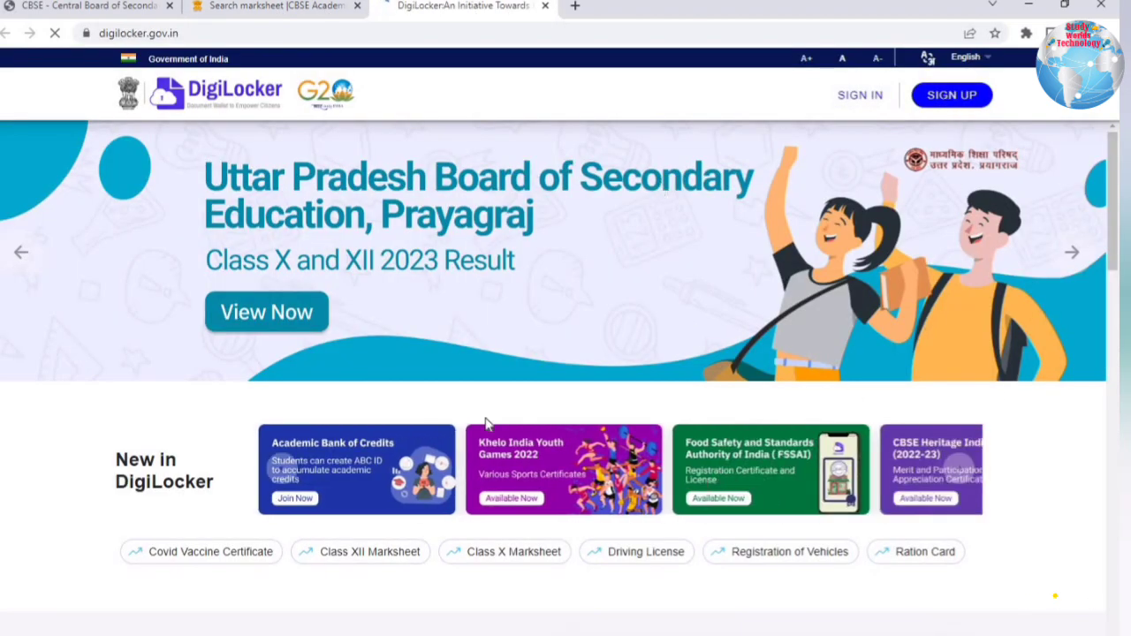
left_click(545, 5)
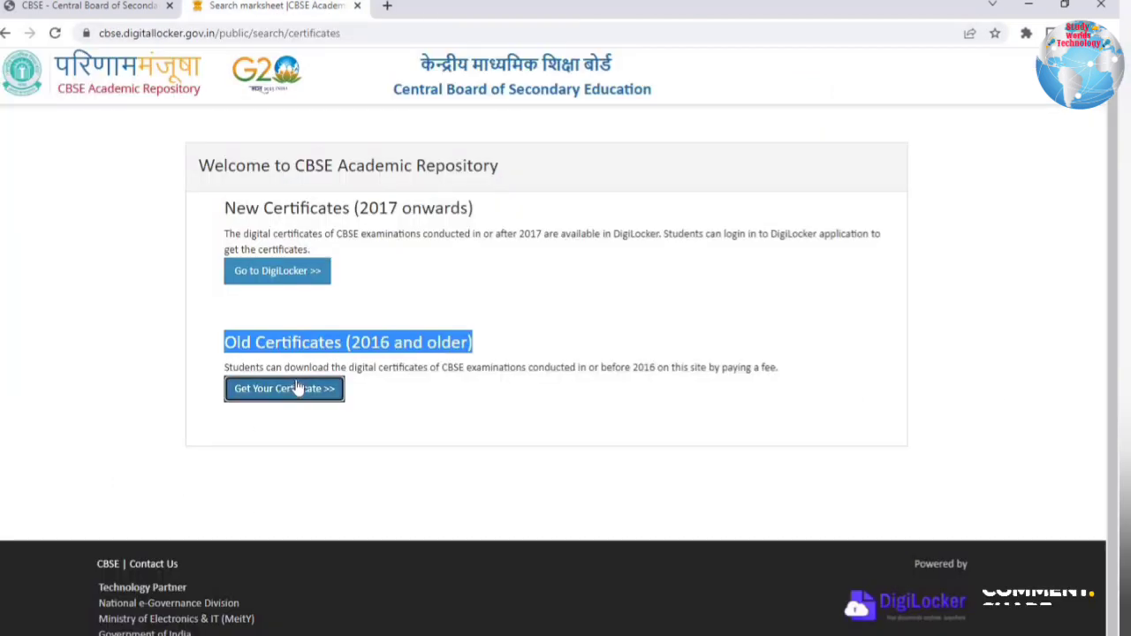
Step: Read the conditions for Old Certificates (2016 and older) and open its certificate search form
left_click_drag(695, 369, 761, 369)
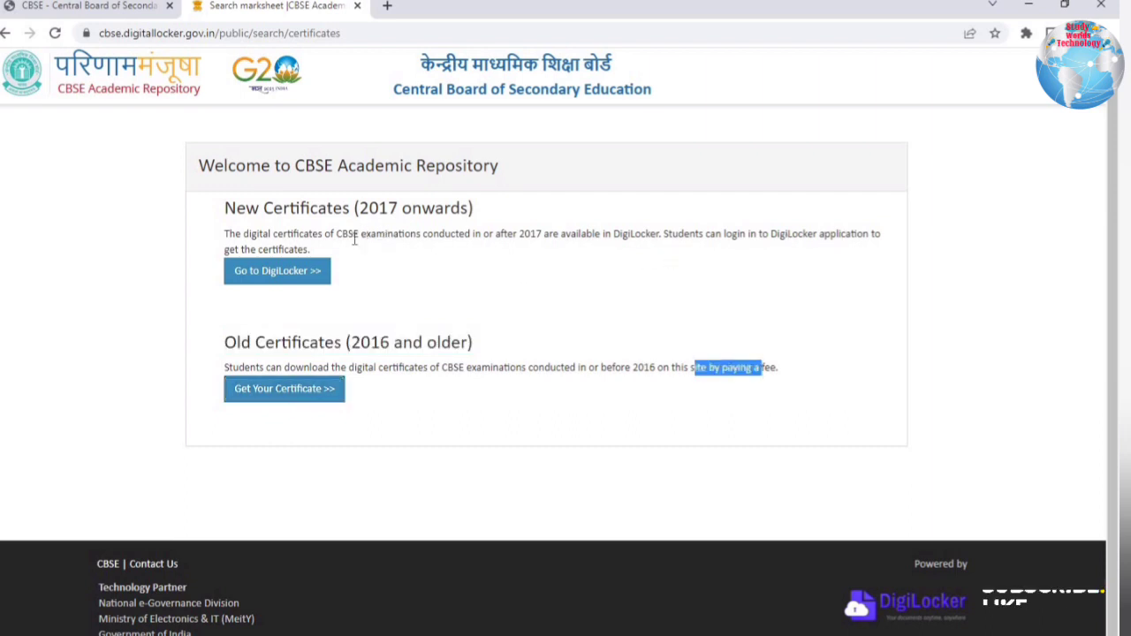
left_click_drag(231, 369, 771, 367)
left_click(280, 392)
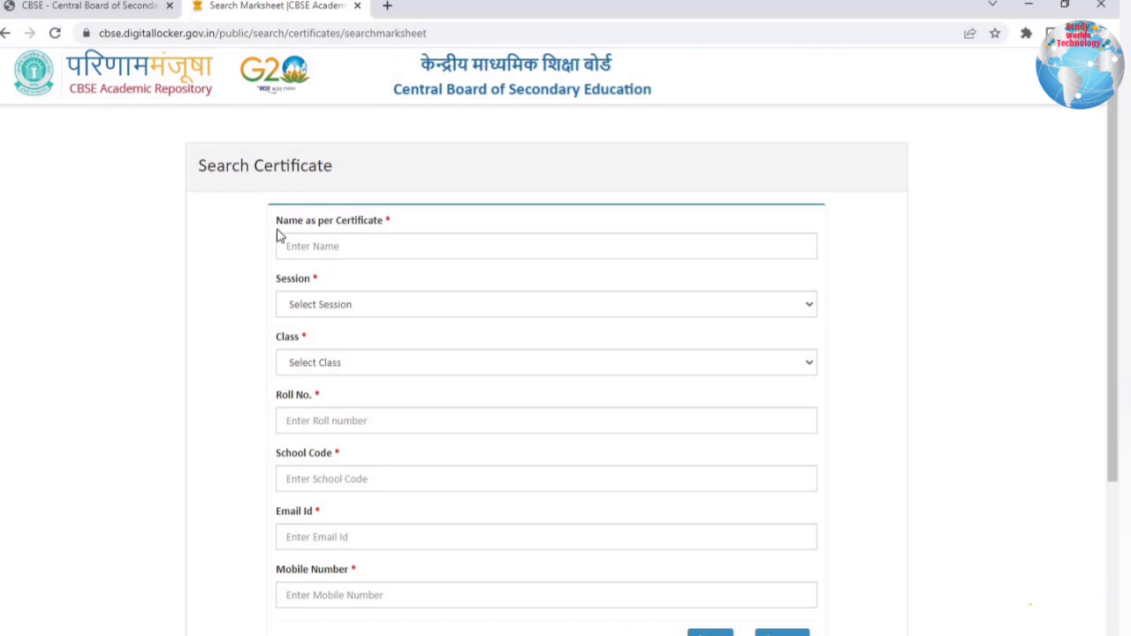
Step: Fill in the certificate search form with the candidate's name, session 2014-2015 and class 12th Marksheet
left_click(344, 242)
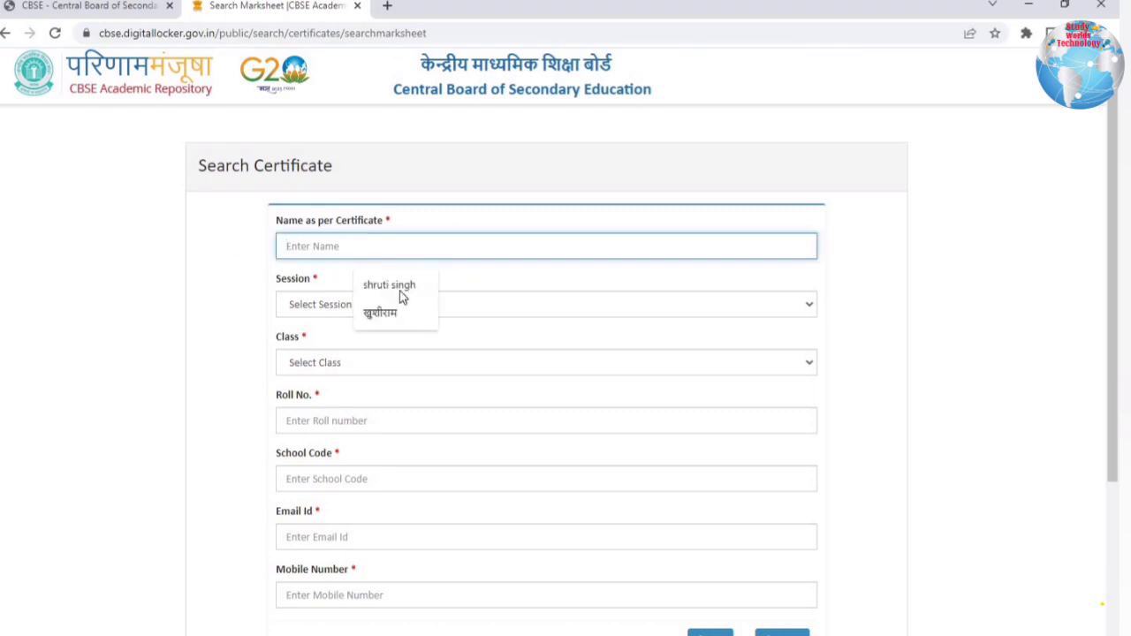
left_click(369, 291)
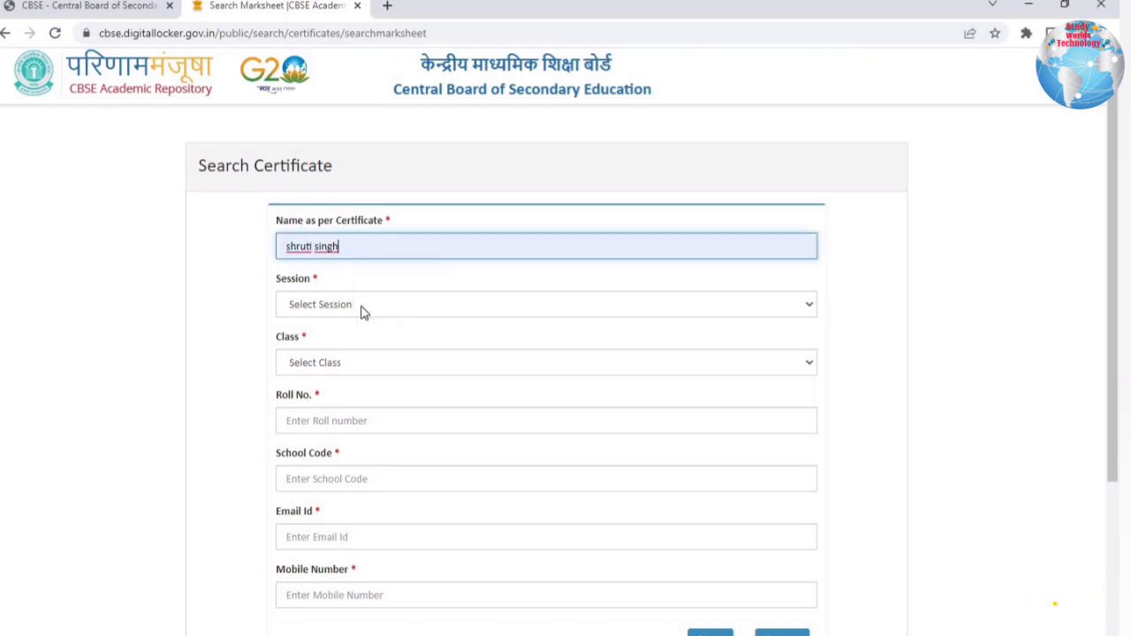
left_click(362, 306)
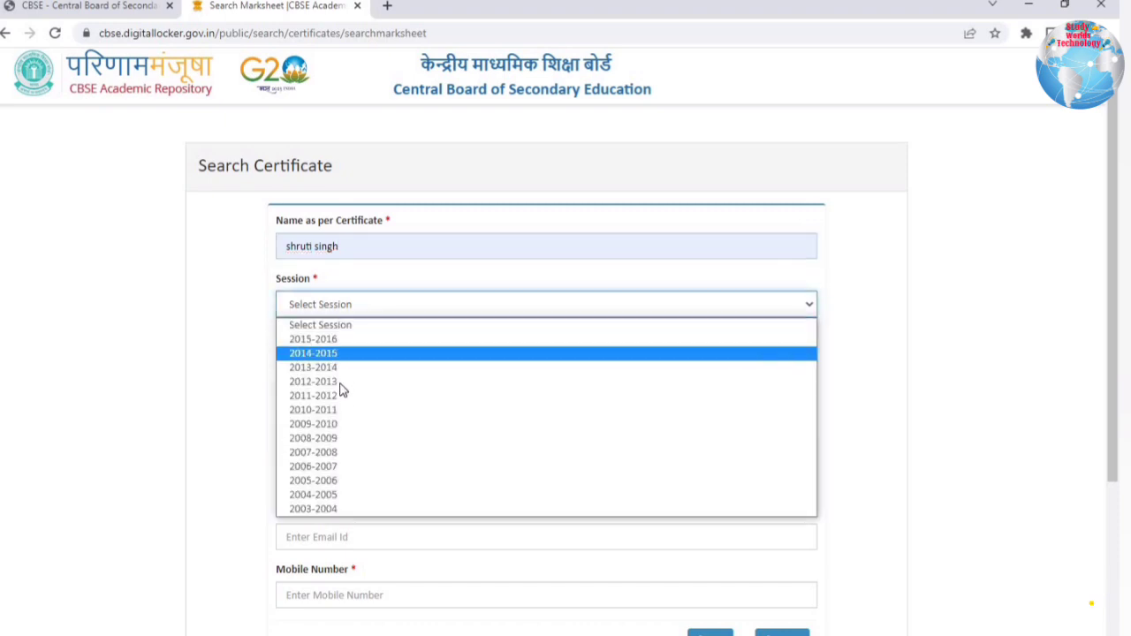
left_click(335, 341)
left_click(347, 318)
left_click(336, 357)
left_click(330, 366)
left_click(327, 411)
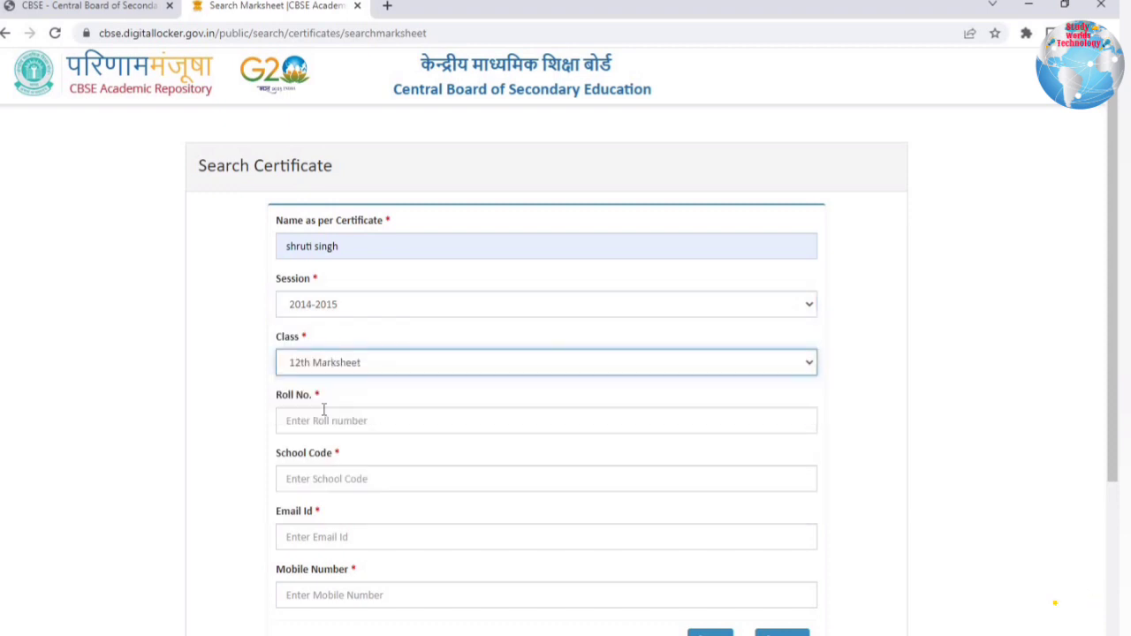
left_click(338, 422)
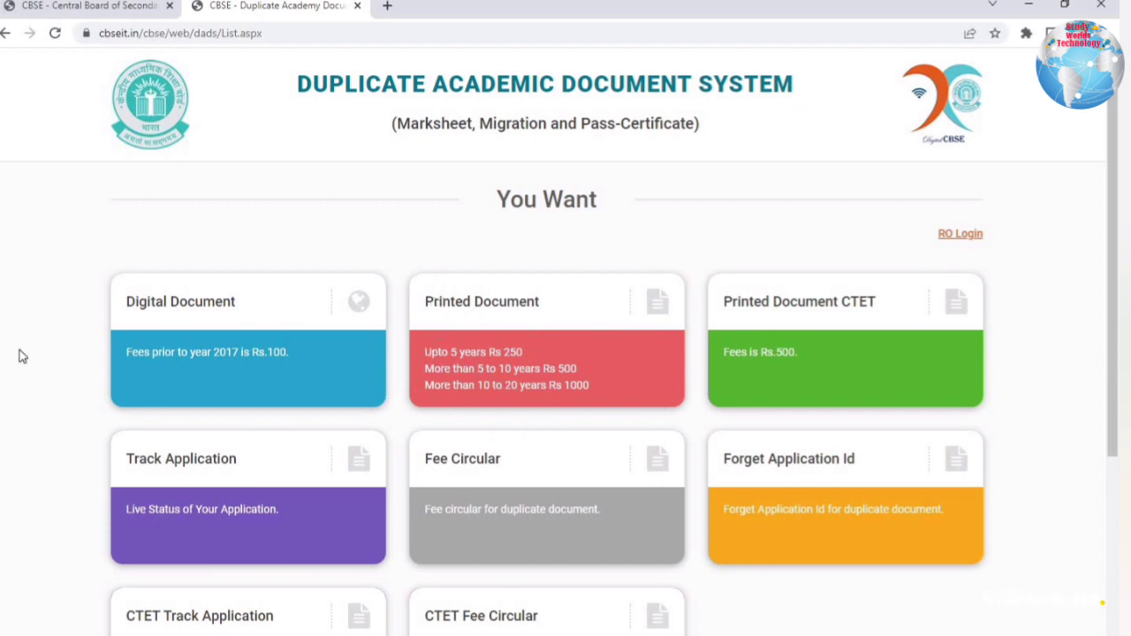
Step: Open the Printed Document application and set the class to 12th and the passing year to 2015
left_click(482, 356)
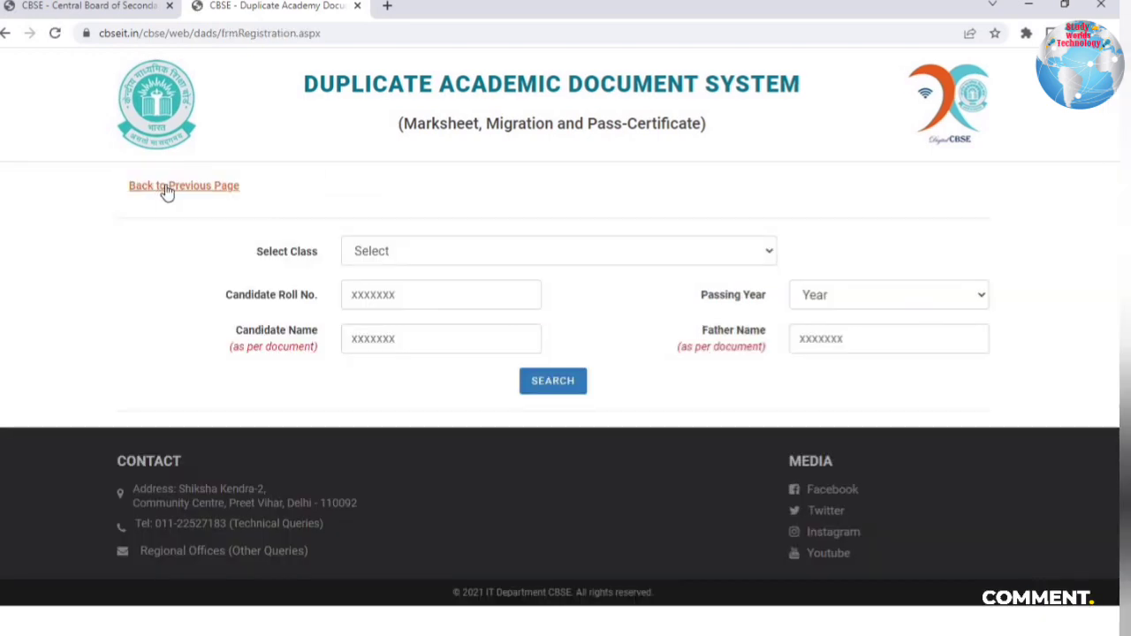
left_click(397, 255)
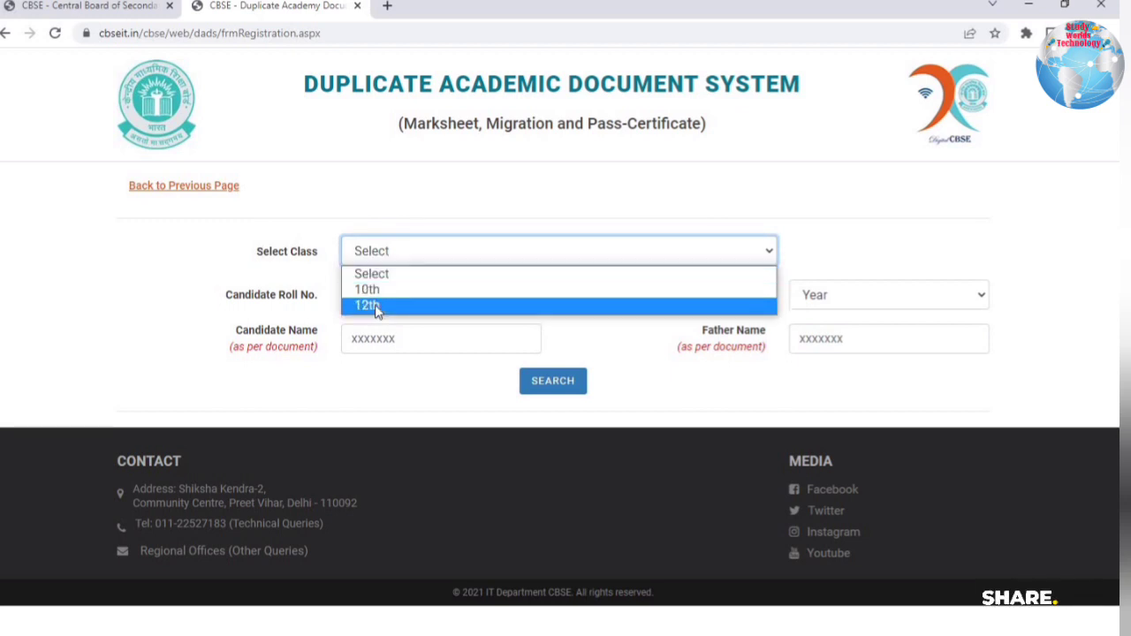
key("Return")
left_click(333, 299)
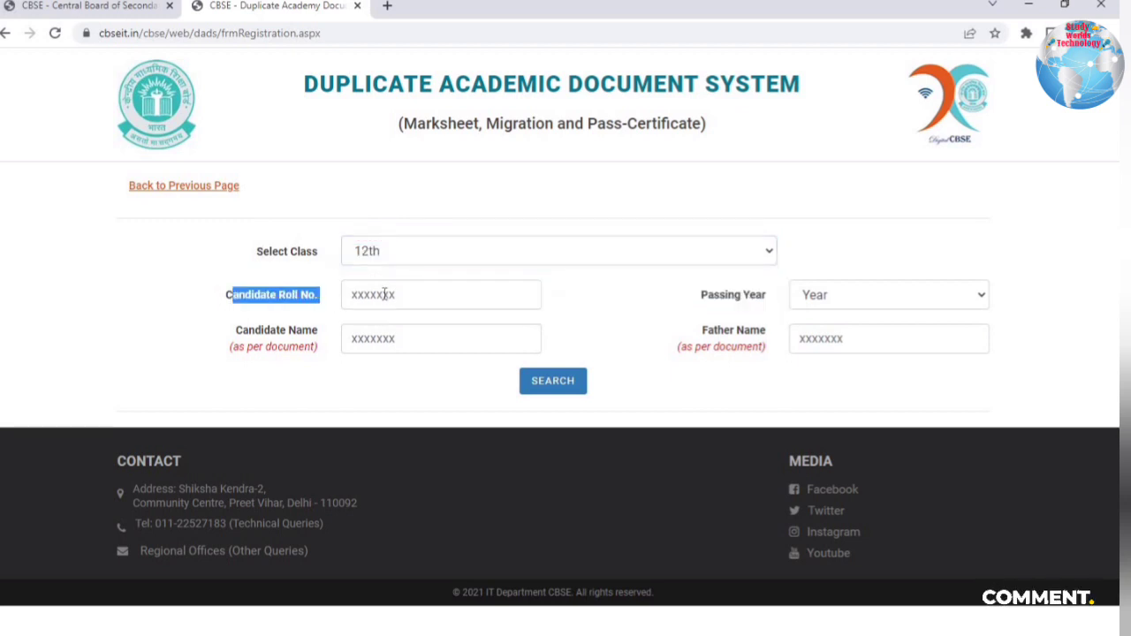
left_click(844, 301)
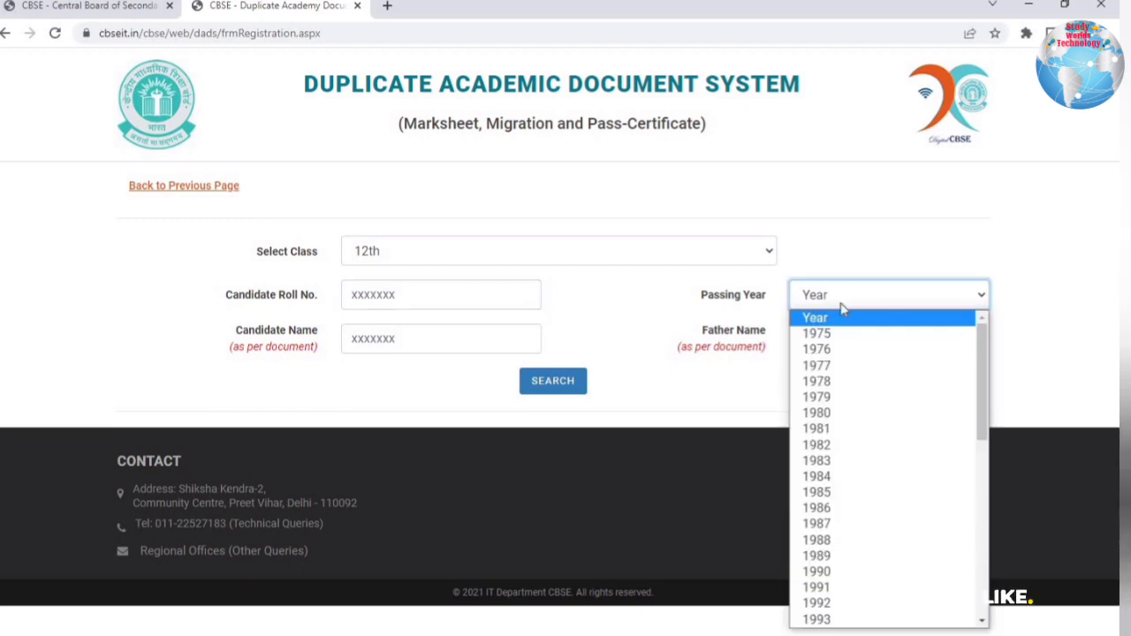
scroll(837, 404, "down", 5)
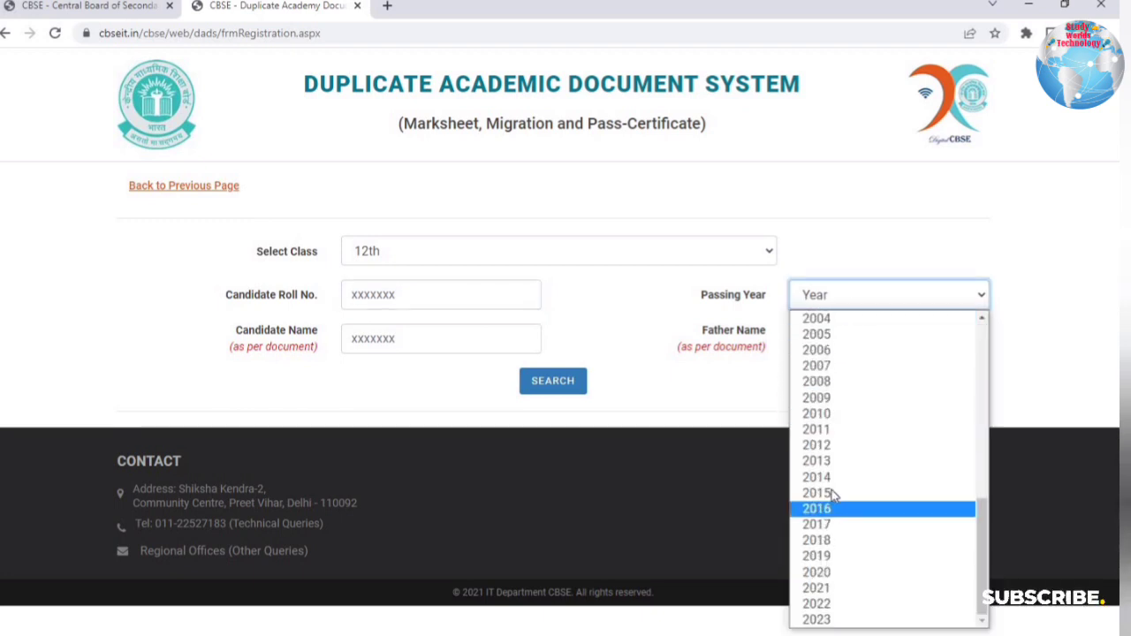
left_click(833, 493)
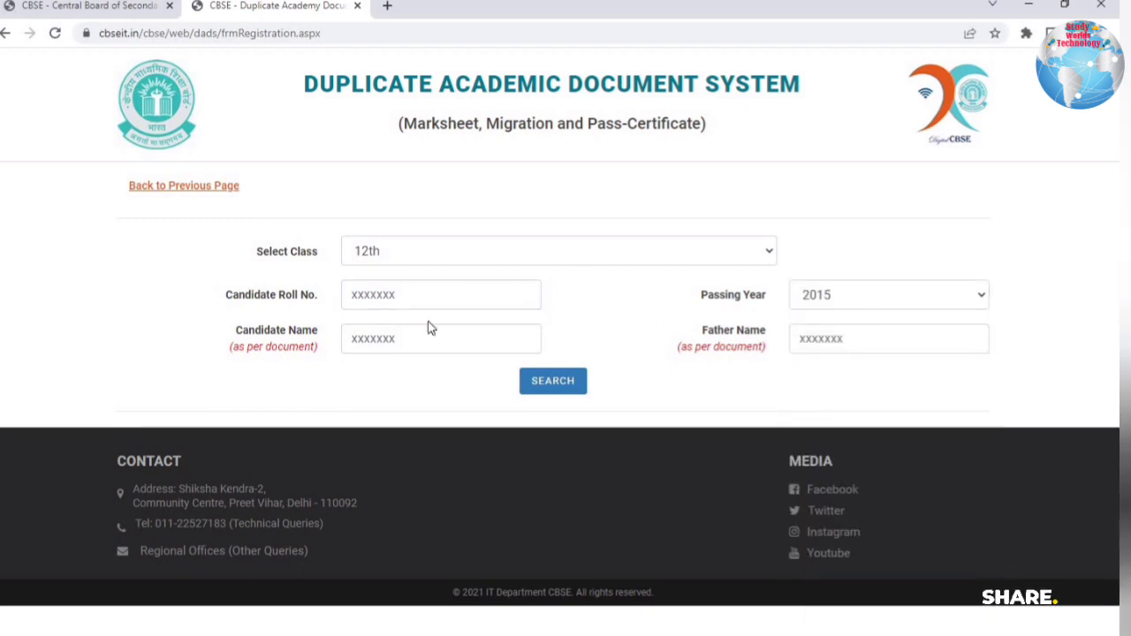
Step: Enter the candidate's roll number, name and father's name, and search for the student record
left_click(404, 340)
left_click(858, 340)
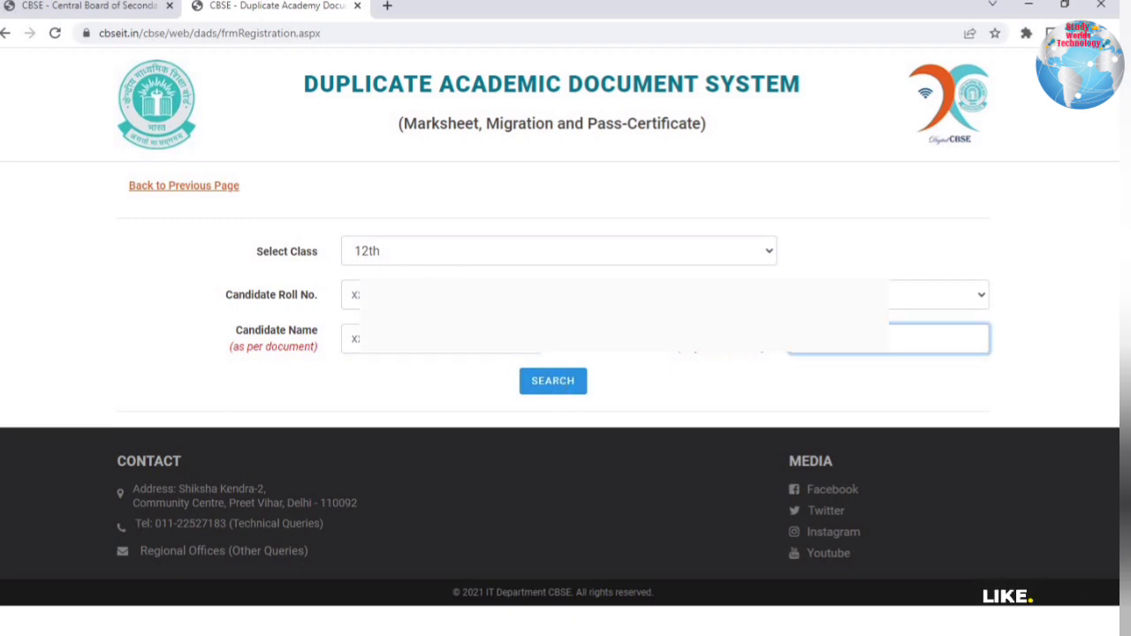
left_click(557, 388)
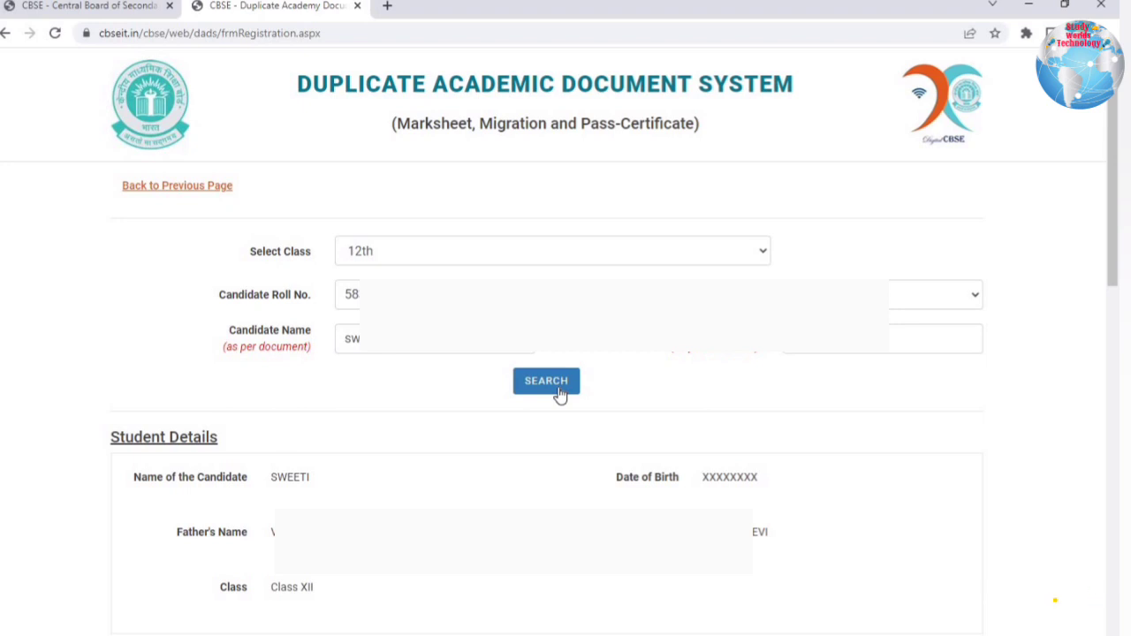
Step: In the dispatch address, set the country to INDIA, choose the state and fill in the first two address lines
scroll(168, 124, "down", 7)
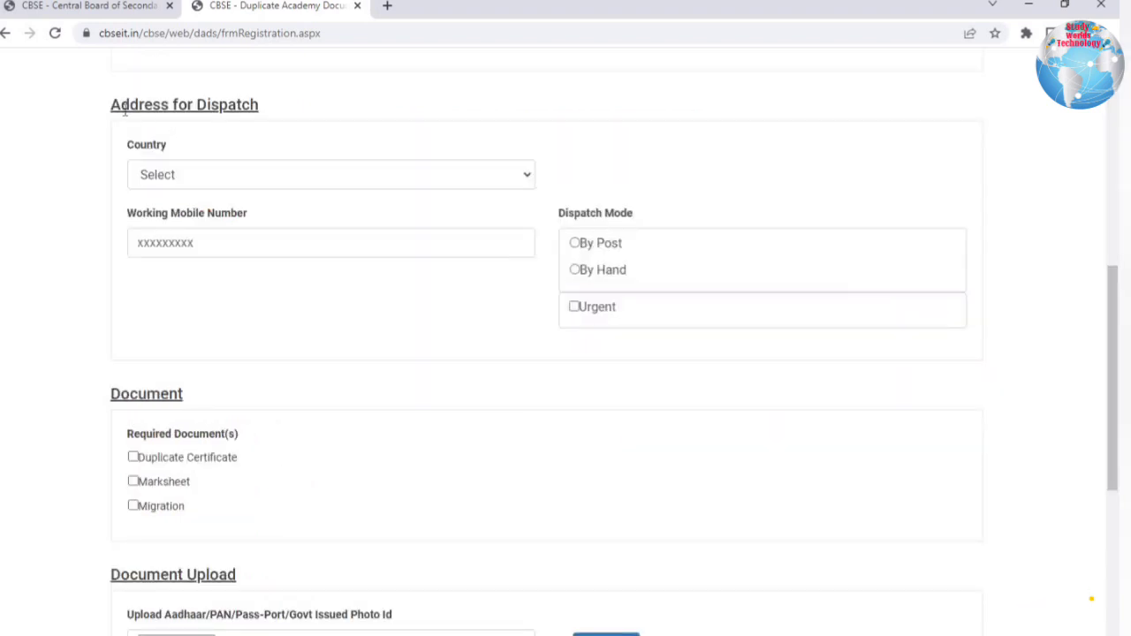
left_click_drag(121, 104, 270, 109)
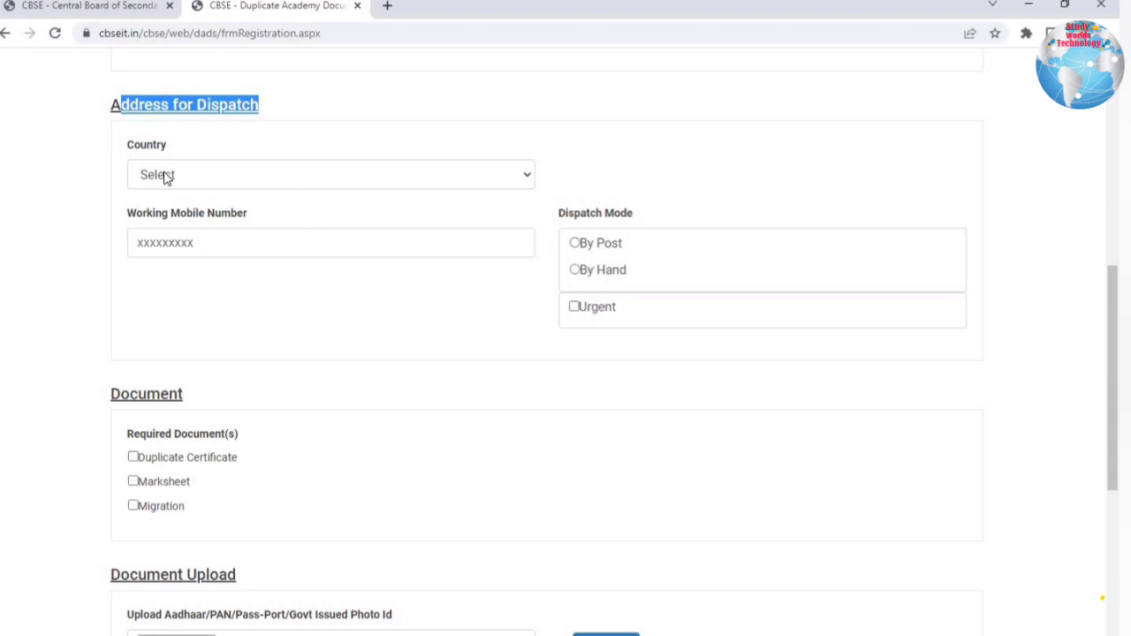
left_click(164, 177)
left_click(208, 217)
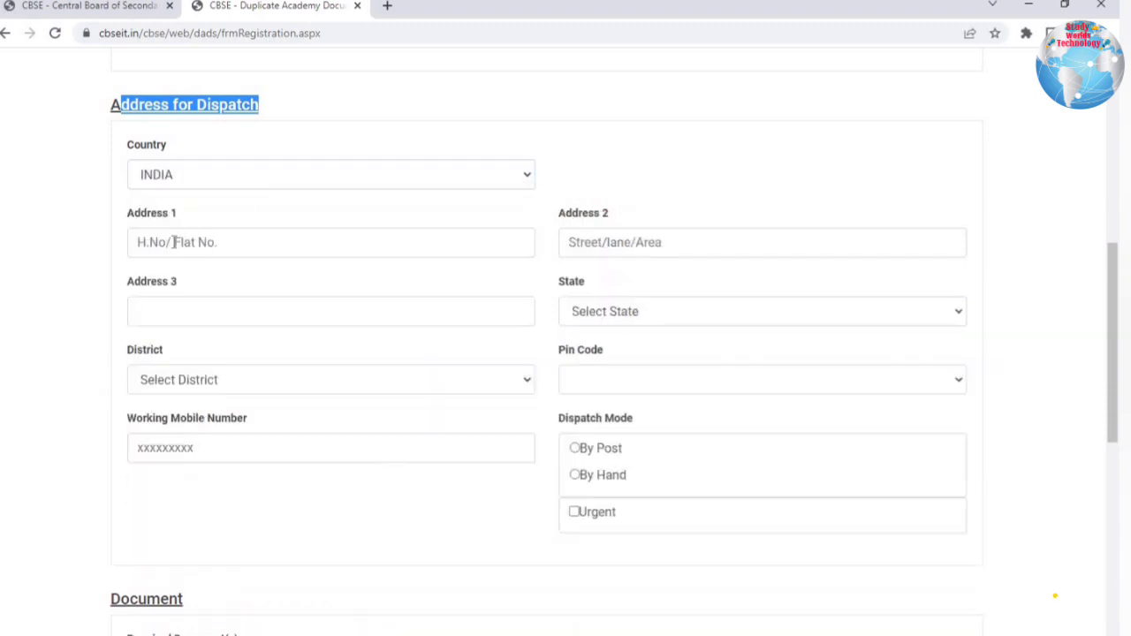
left_click(174, 242)
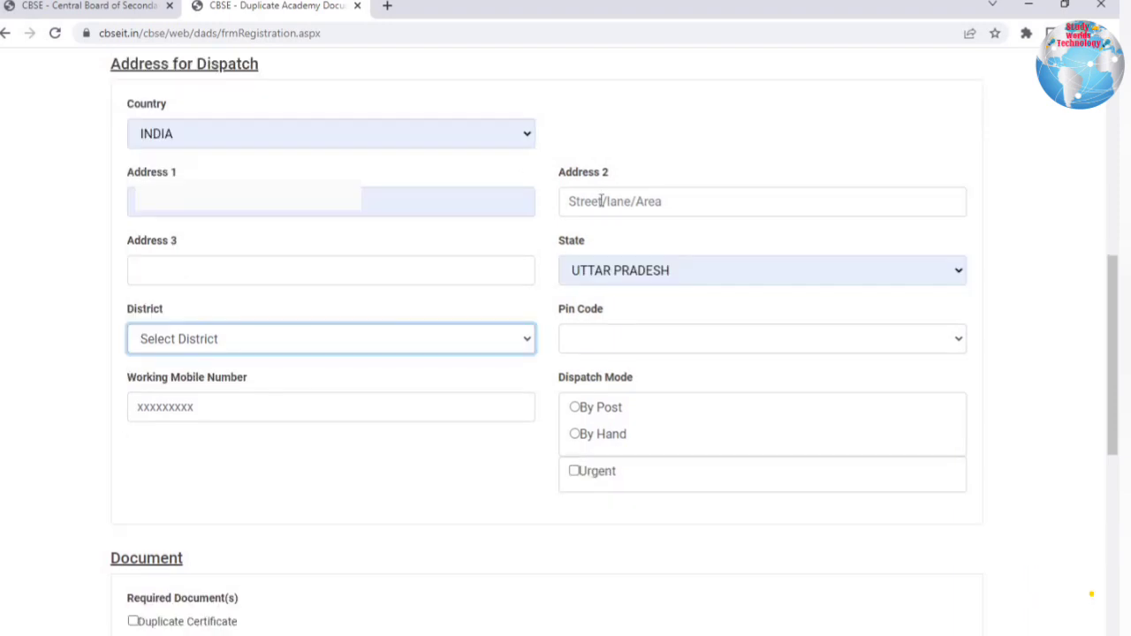
left_click(611, 213)
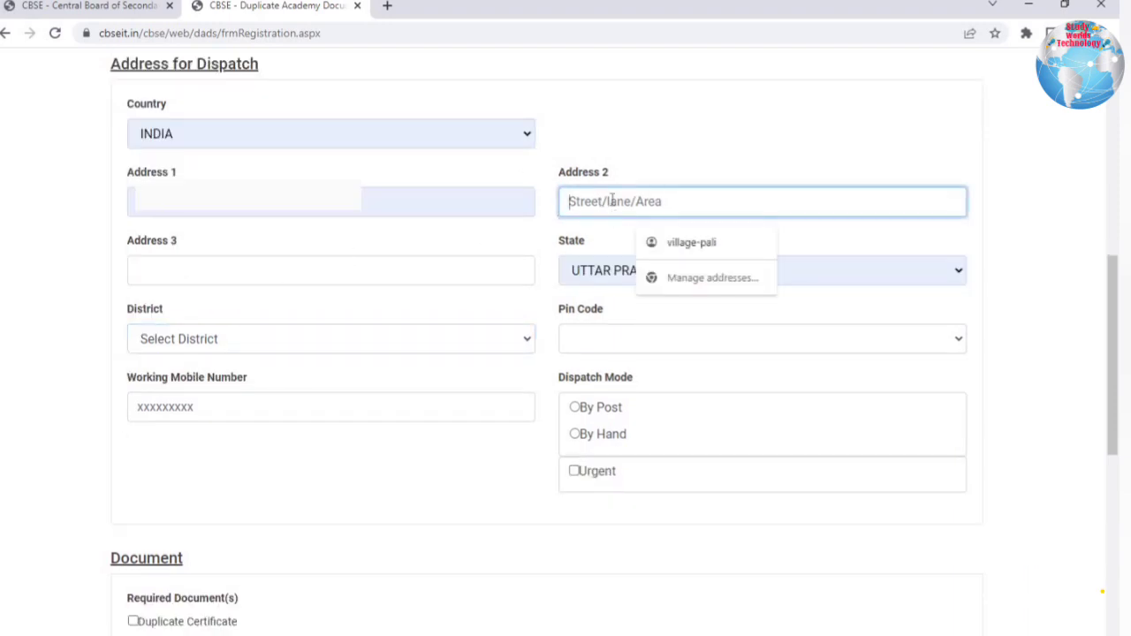
type("near sh")
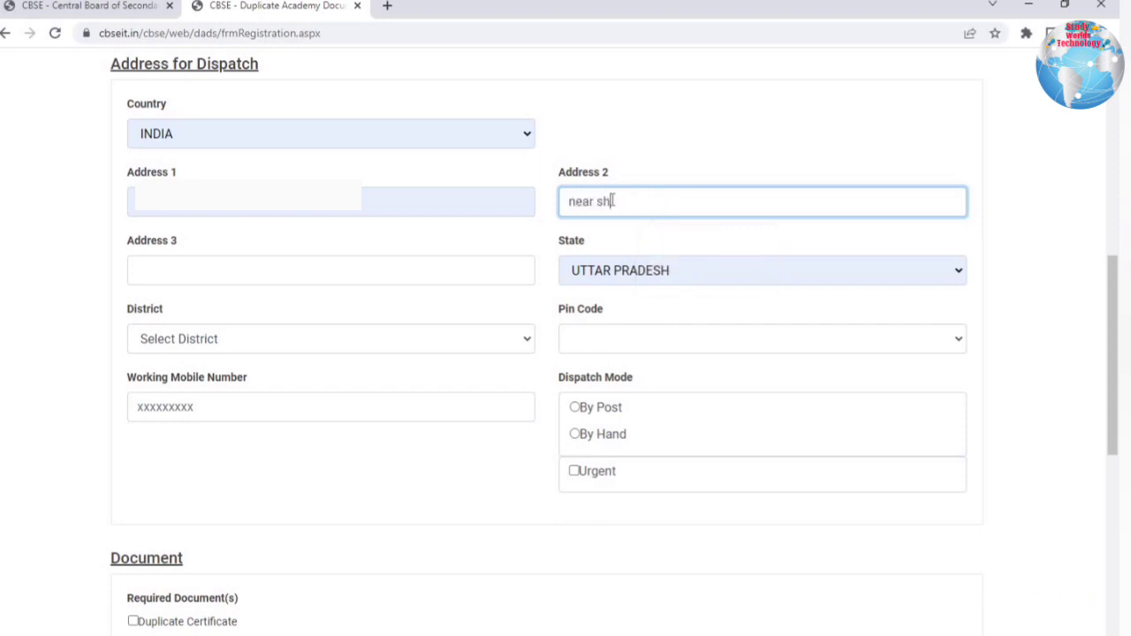
type("iv mandir")
Step: Select the dispatch address's district, set the pin code option to Other and enter the postal code
left_click(256, 345)
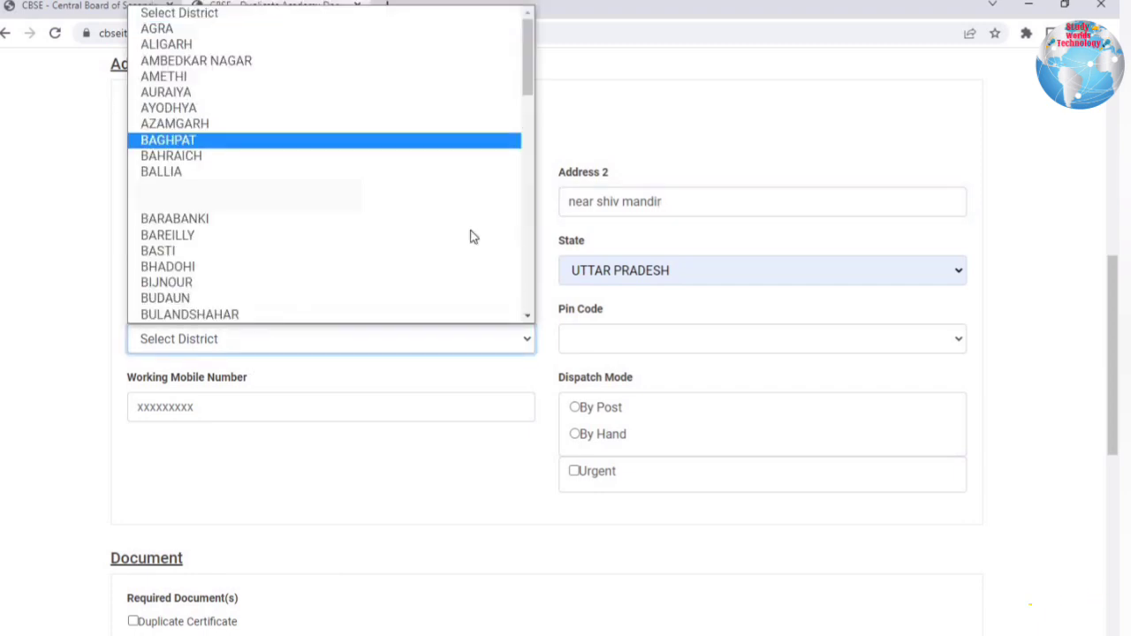
key("Return")
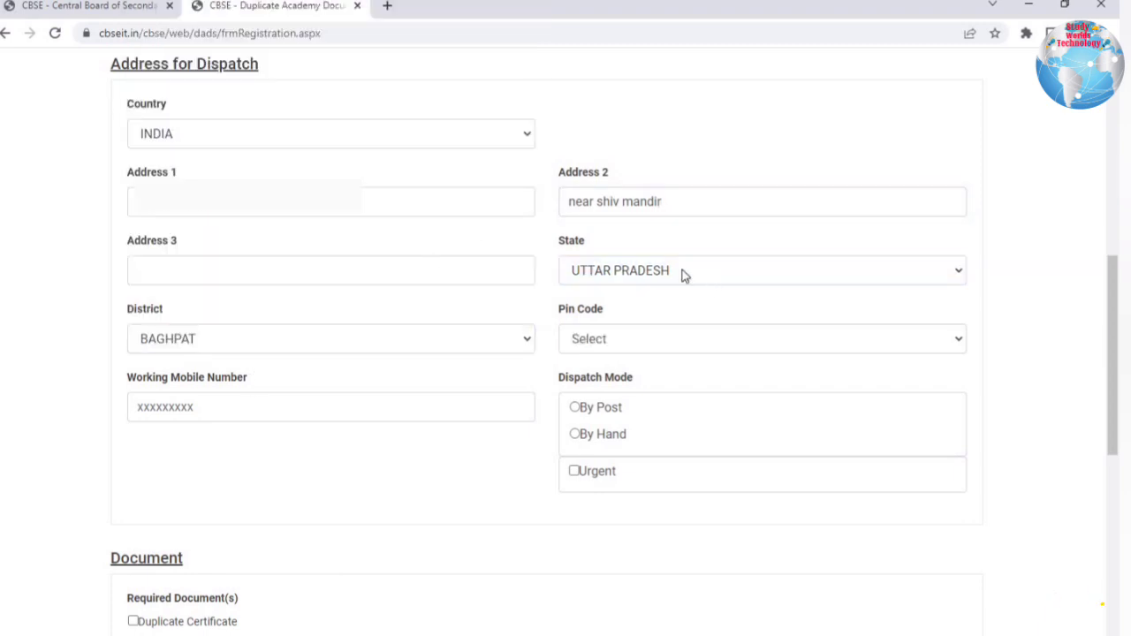
left_click(611, 342)
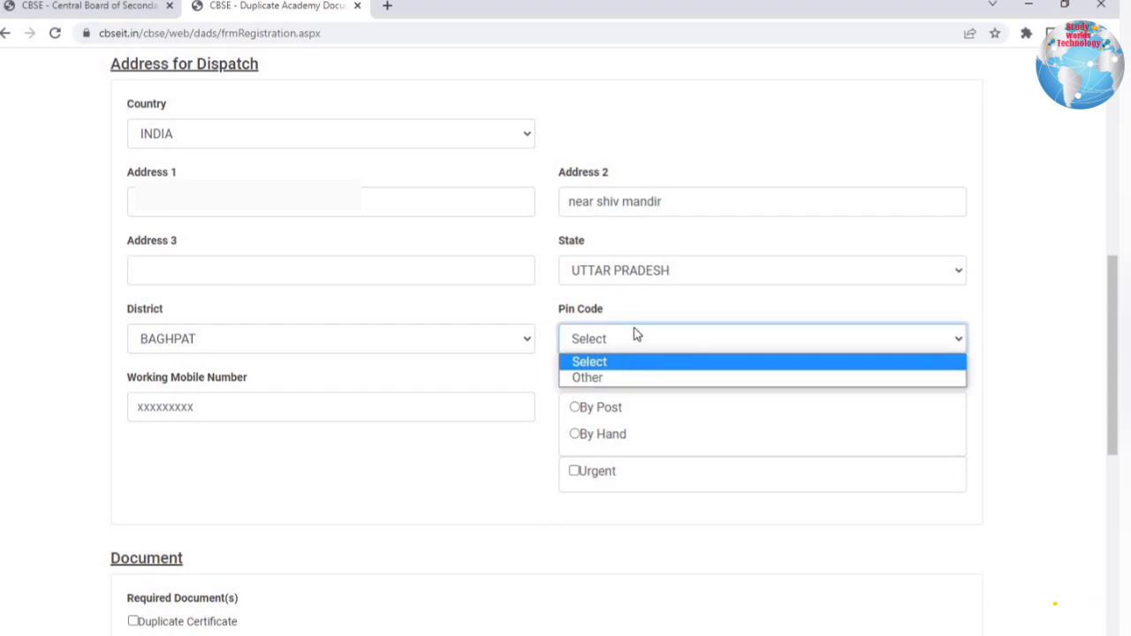
left_click(660, 339)
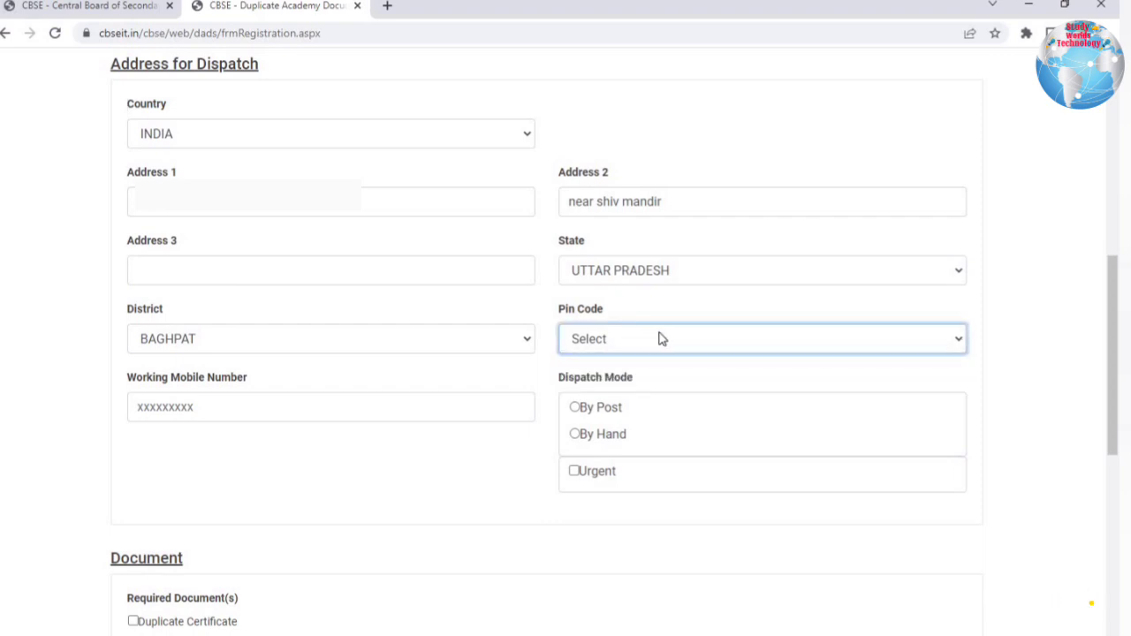
left_click(661, 338)
left_click(611, 376)
Step: Enter the working mobile number and examine the dispatch mode options
left_click(219, 433)
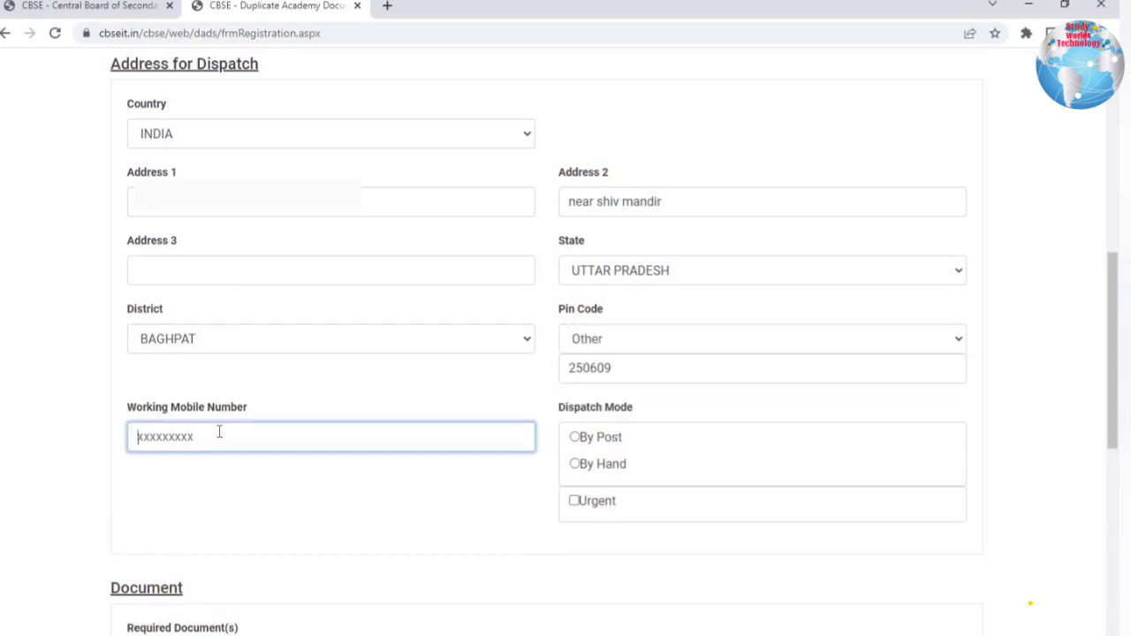
key("ctrl+v")
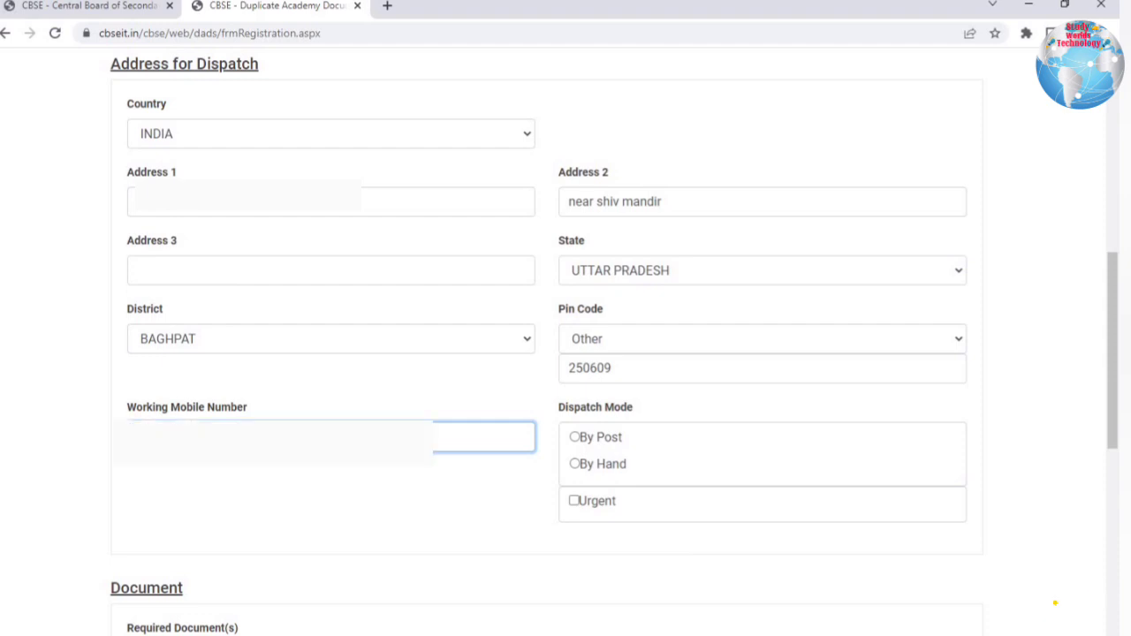
left_click_drag(567, 409, 605, 410)
left_click_drag(640, 449, 652, 512)
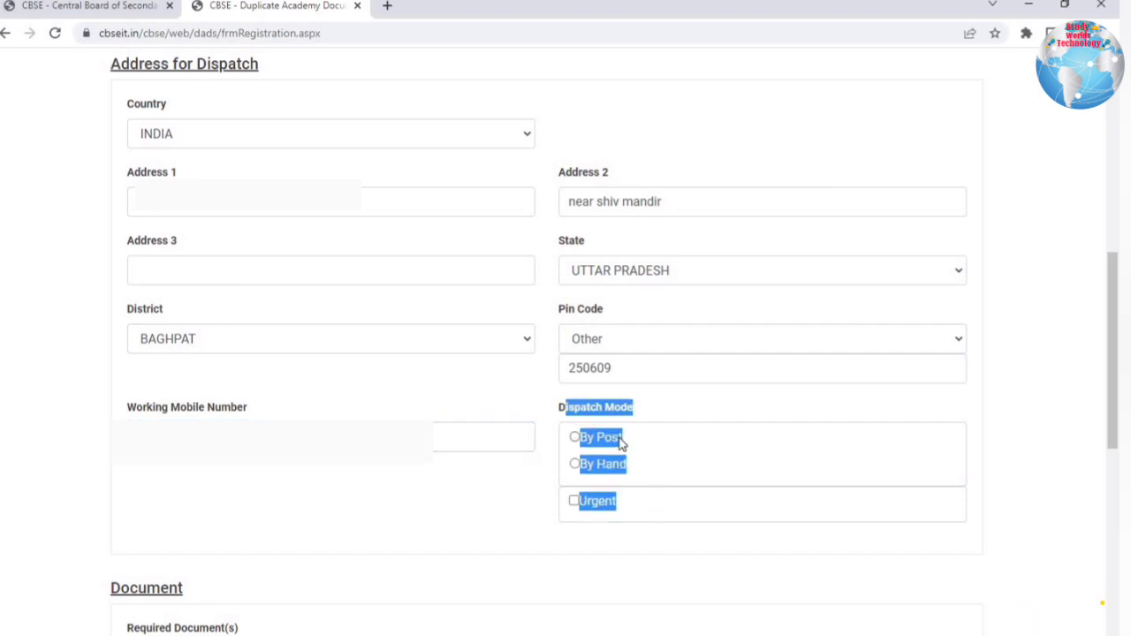
left_click(575, 440)
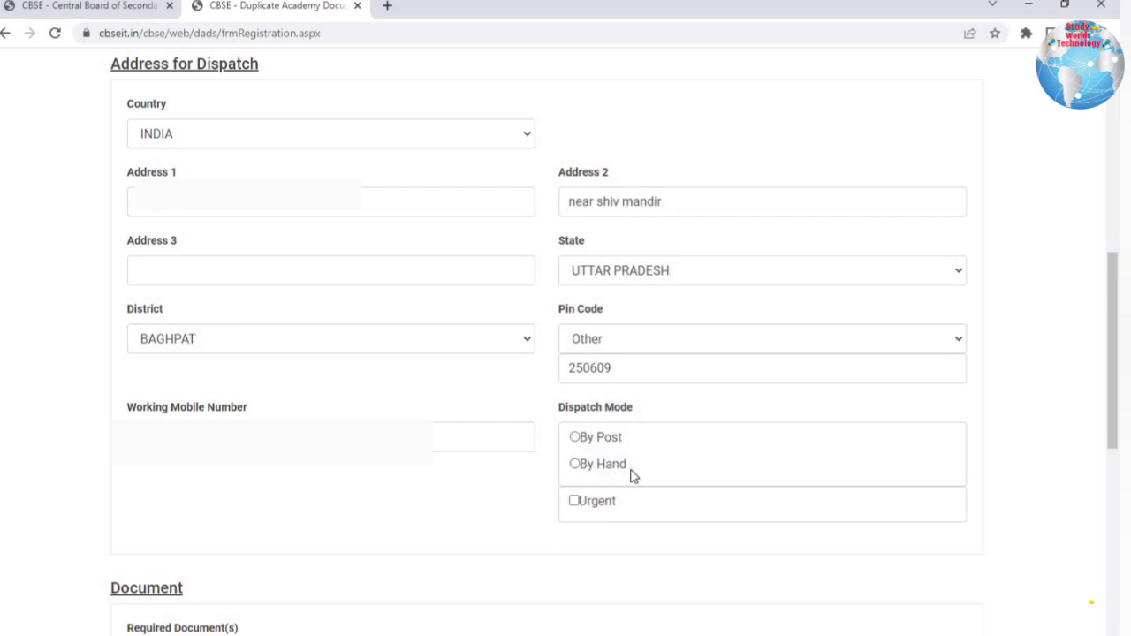
left_click_drag(628, 465, 571, 465)
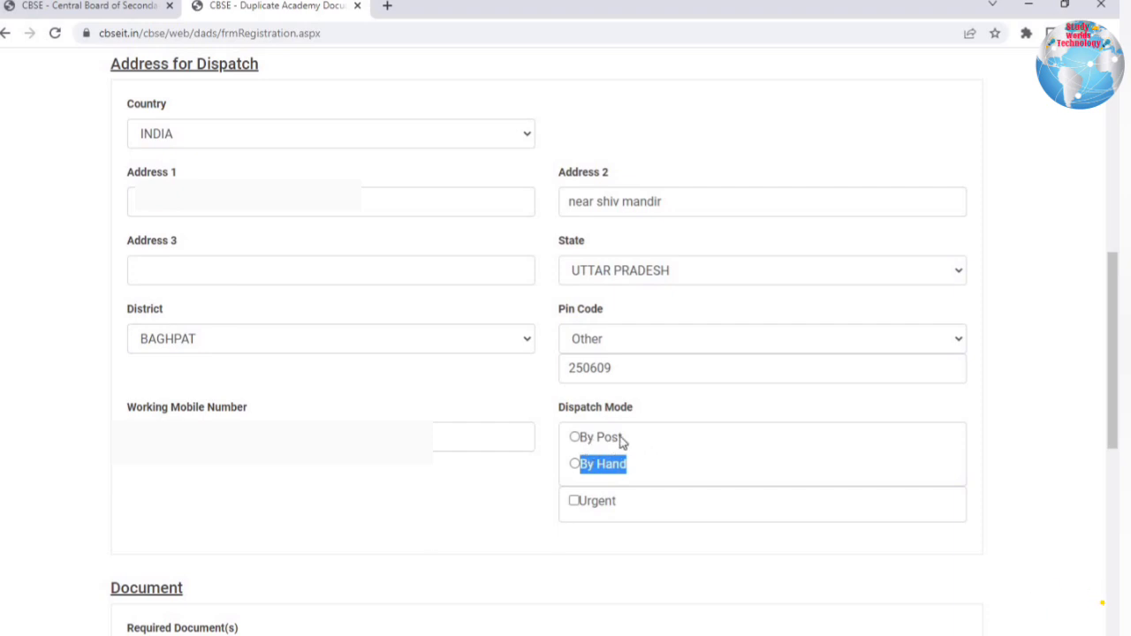
left_click_drag(624, 439, 576, 442)
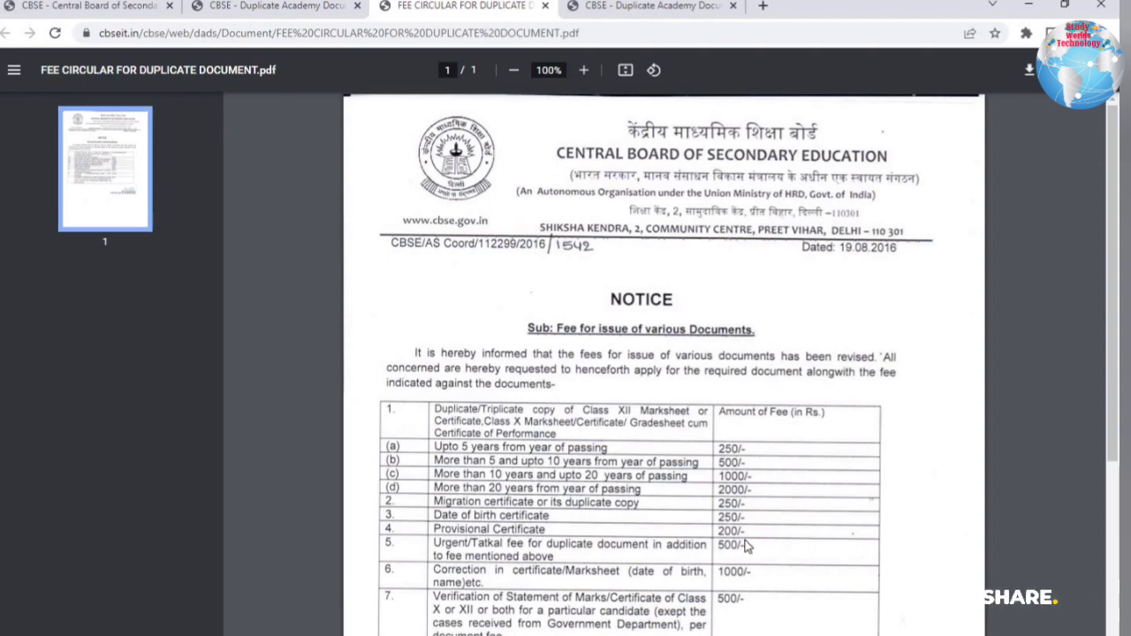
Step: Close the fee circular, return to the application form and choose By Post dispatch with the Urgent option
left_click(547, 7)
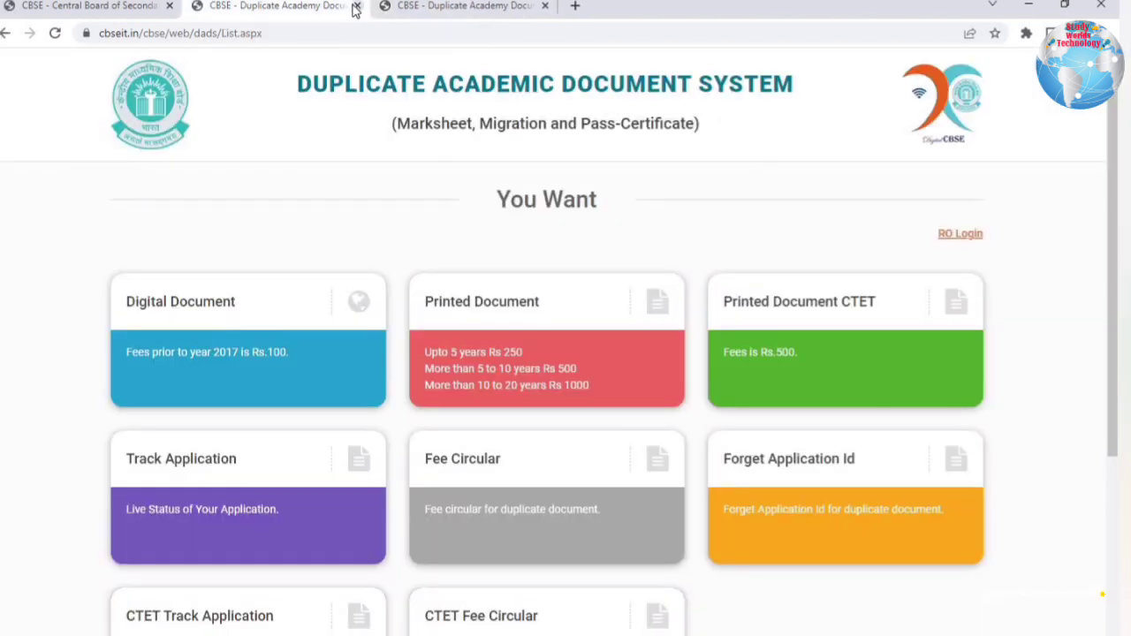
left_click(433, 7)
left_click(576, 407)
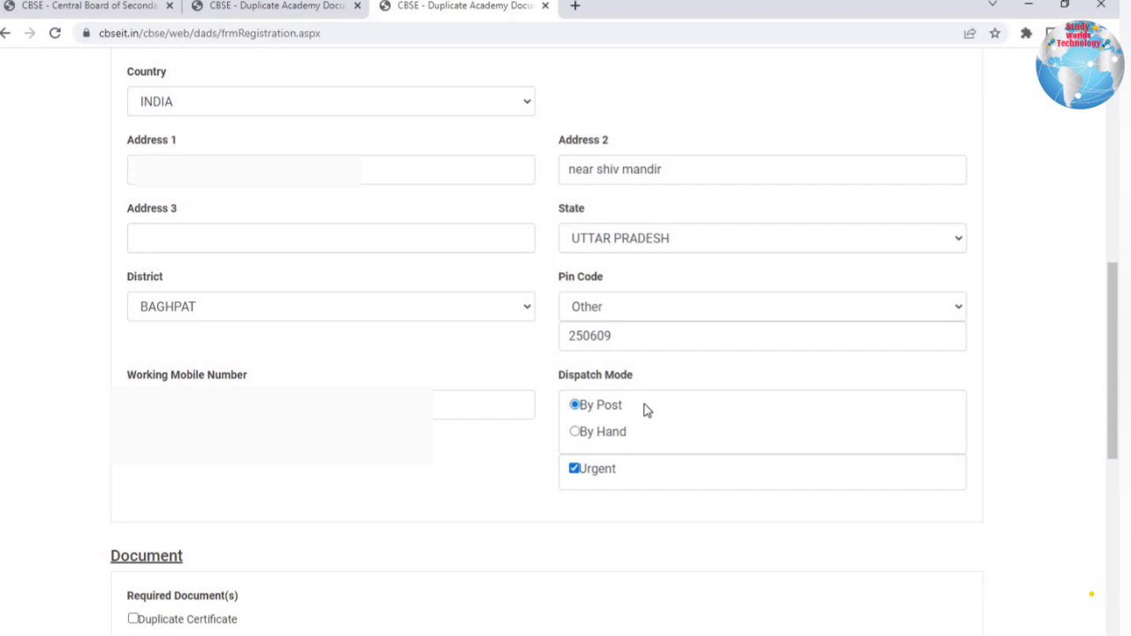
Step: Select Duplicate Certificate and Marksheet as the required documents
scroll(647, 409, "down", 5)
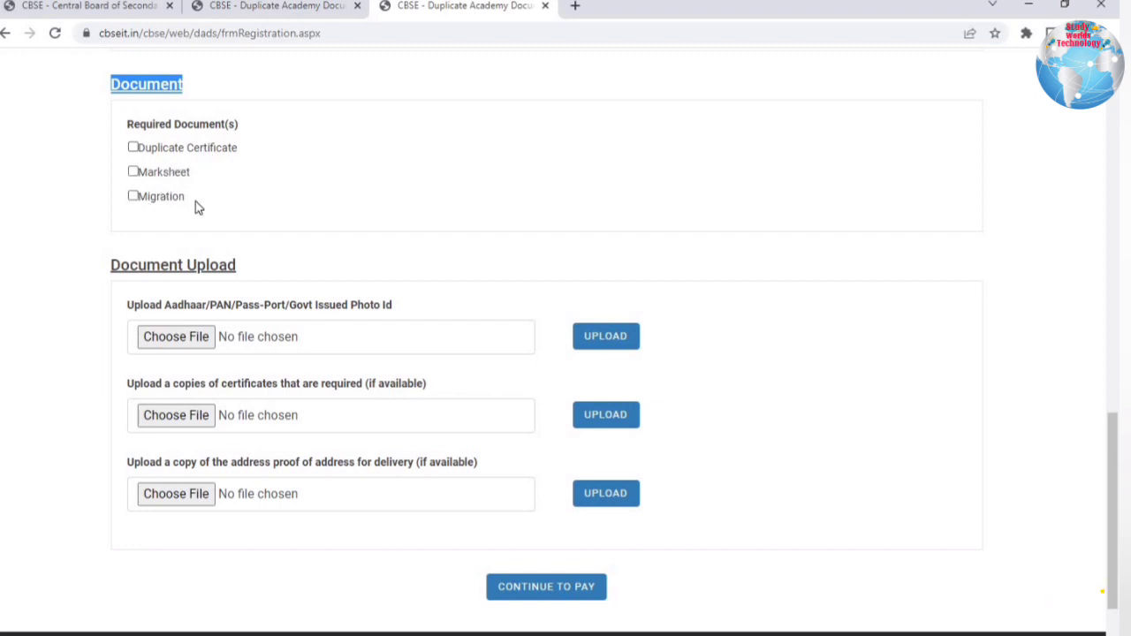
left_click_drag(136, 200, 186, 198)
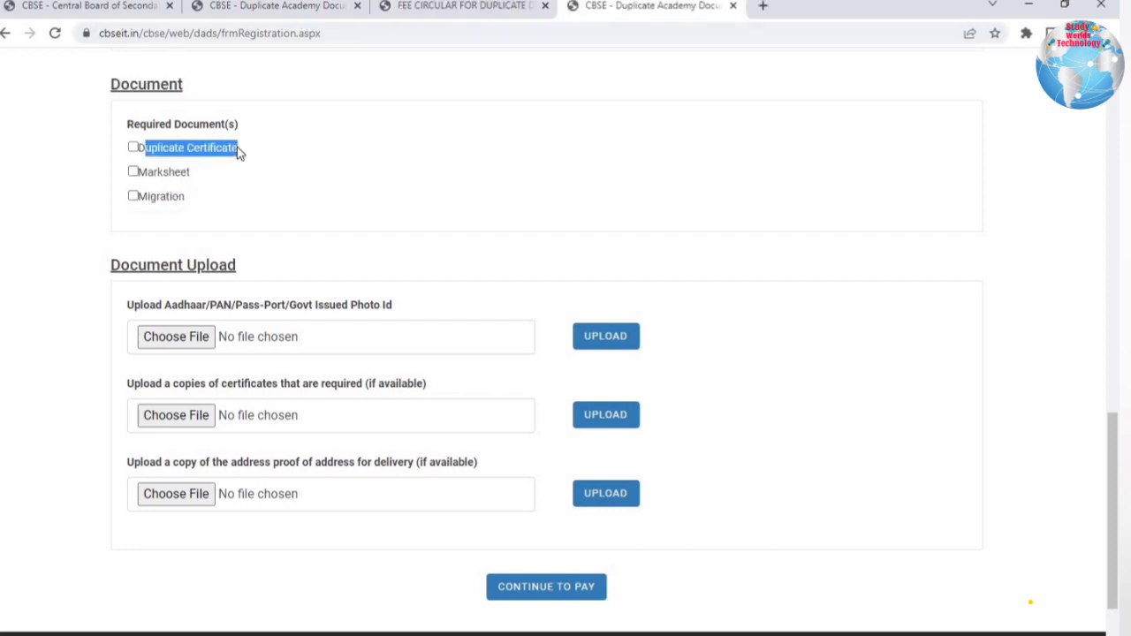
left_click(228, 148)
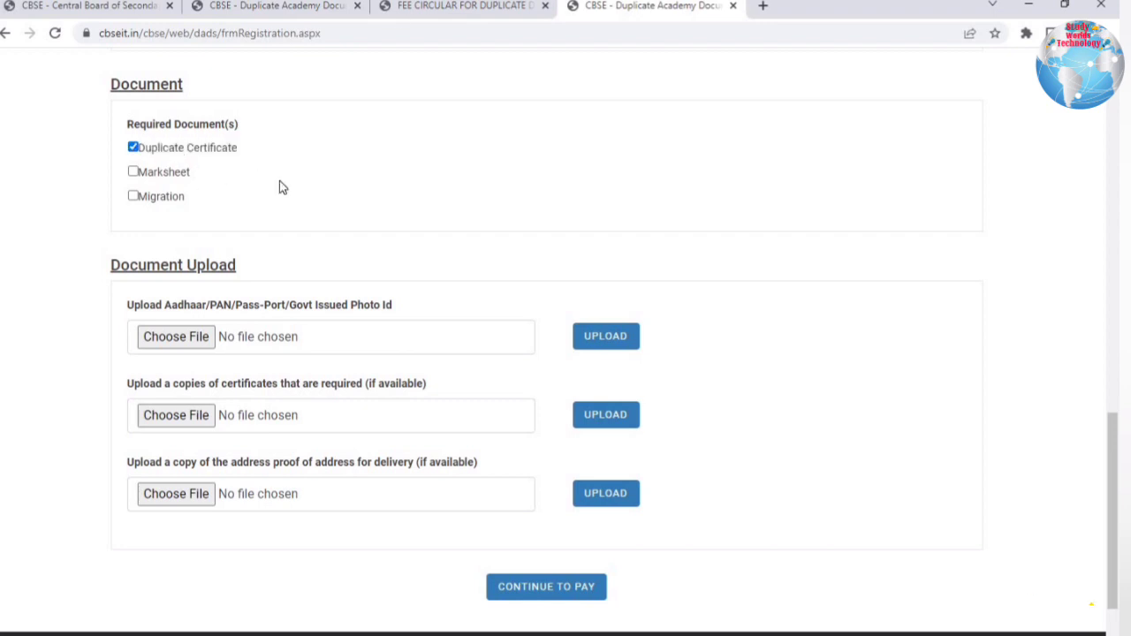
left_click(132, 172)
left_click(148, 153)
left_click_drag(134, 153, 333, 192)
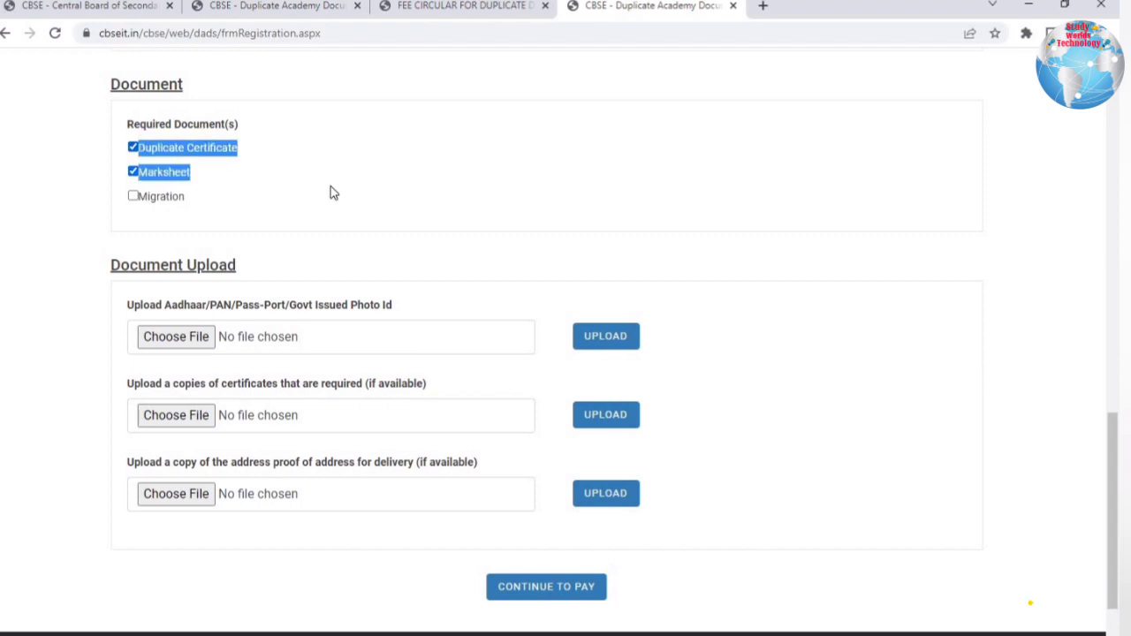
left_click(265, 185)
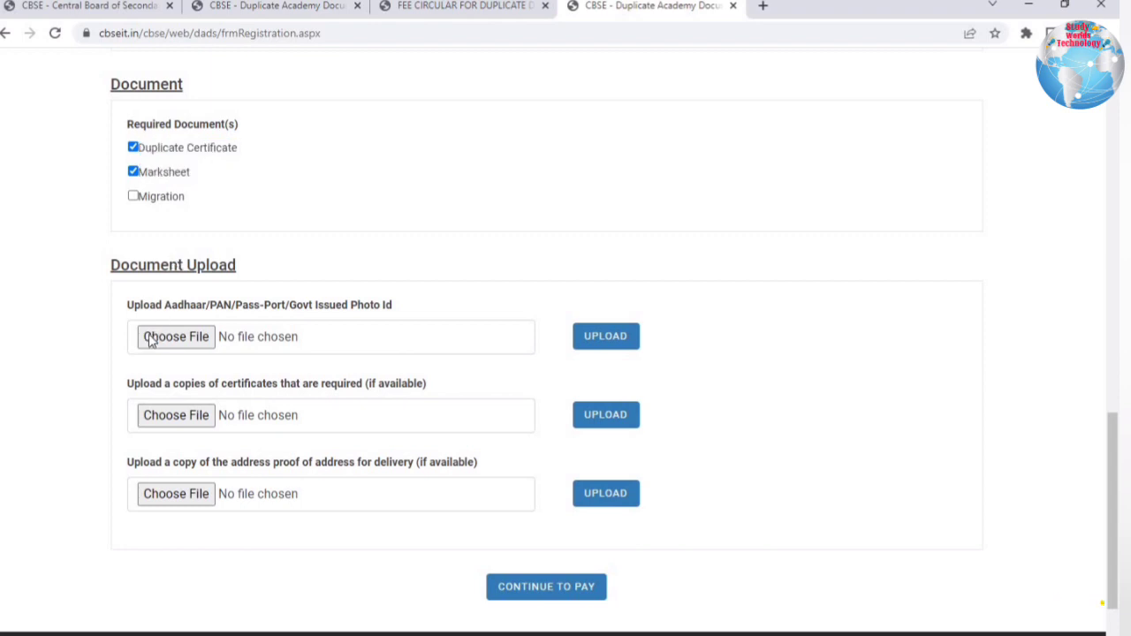
Step: Upload Aadhaar Card.pdf as the government-issued photo ID
left_click_drag(130, 265, 250, 273)
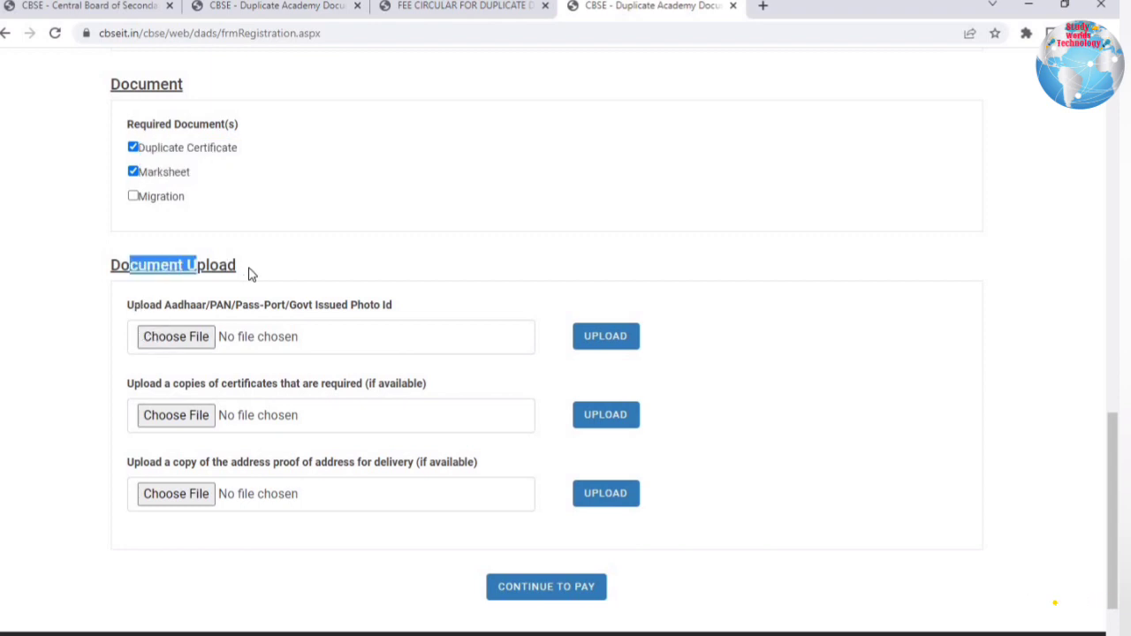
left_click_drag(164, 305, 394, 316)
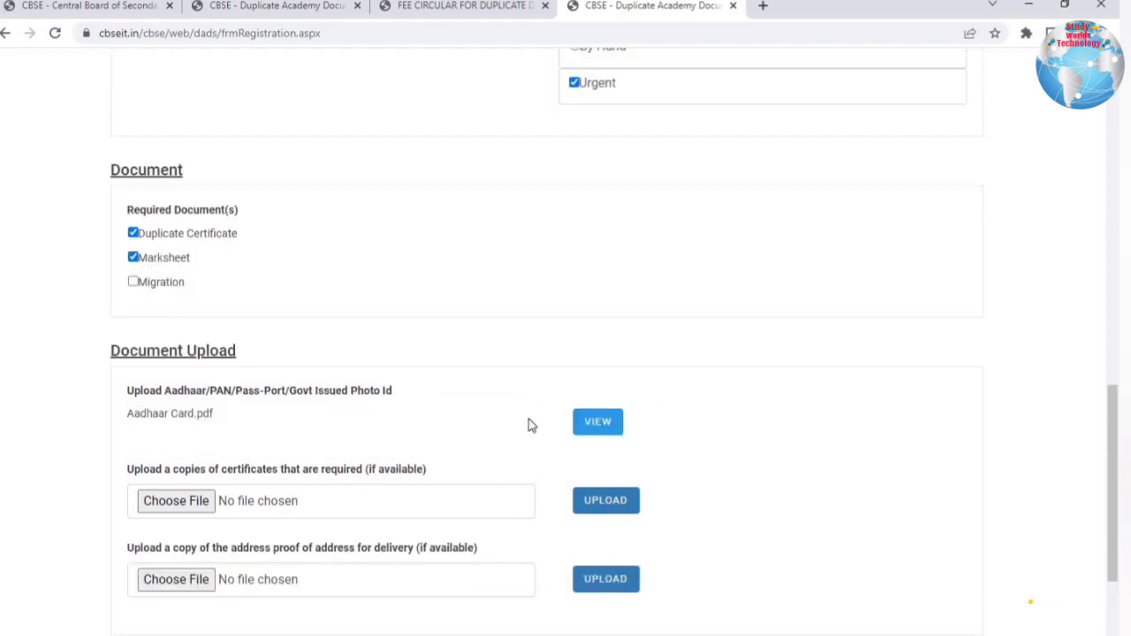
scroll(222, 397, "down", 1)
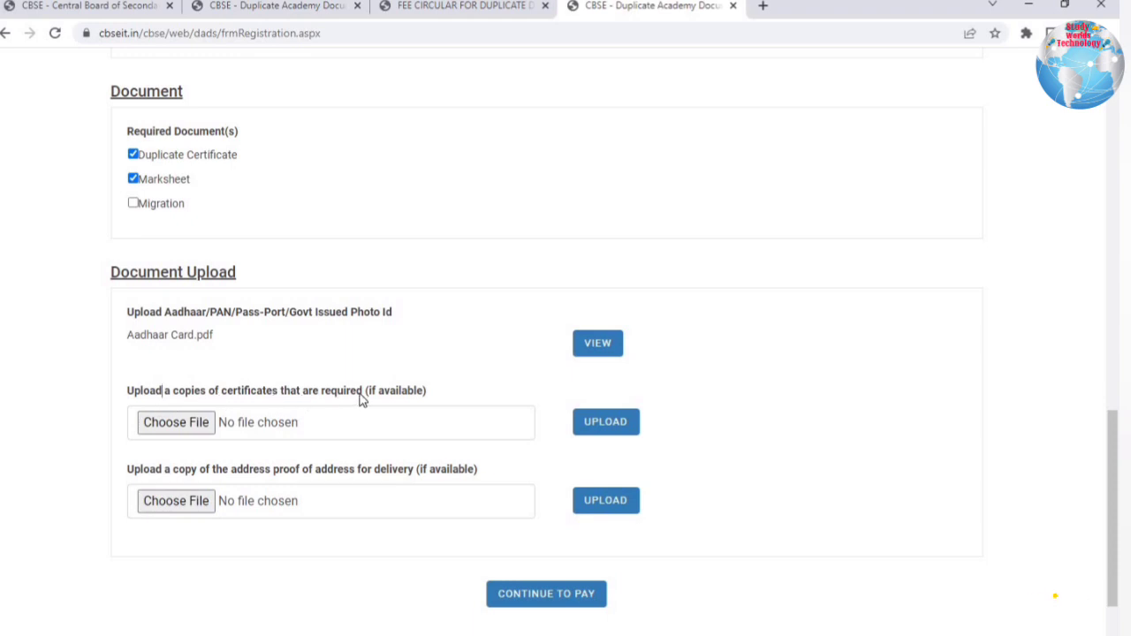
Step: Examine the optional upload requirements for certificate copies and delivery address proof
key("shift+Right")
key("shift+Right")
key("shift+Right")
key("shift+Right")
key("shift+Right")
key("shift+Right")
key("shift+Right")
key("shift+Right")
key("shift+Right")
key("shift+Right")
key("shift+Right")
key("shift+Right")
key("shift+Right")
key("shift+Right")
key("shift+Right")
key("shift+Right")
key("shift+Right")
key("shift+Right")
key("shift+Right")
key("shift+Right")
key("shift+Right")
key("shift+Right")
key("shift+Right")
key("shift+Right")
key("shift+Right")
key("shift+Right")
key("shift+Right")
key("shift+Right")
key("shift+Right")
key("shift+Right")
key("shift+Right")
key("shift+Right")
key("shift+Right")
key("shift+Right")
key("shift+Right")
key("shift+Right")
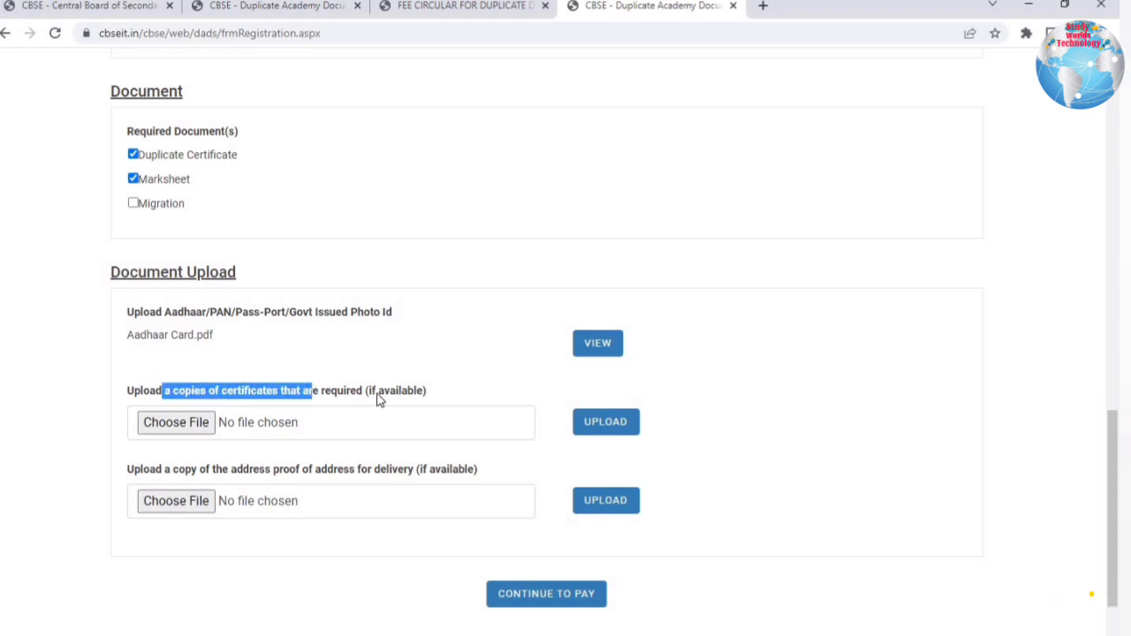
key("shift+Right")
key("shift+Right")
key("shift+Right")
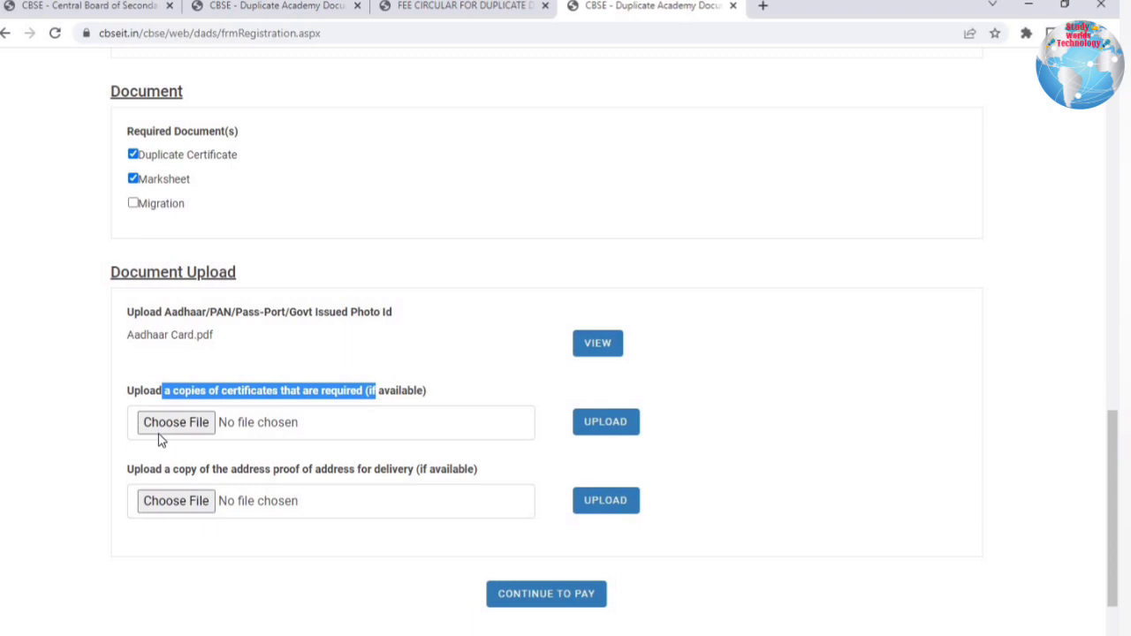
left_click(630, 440)
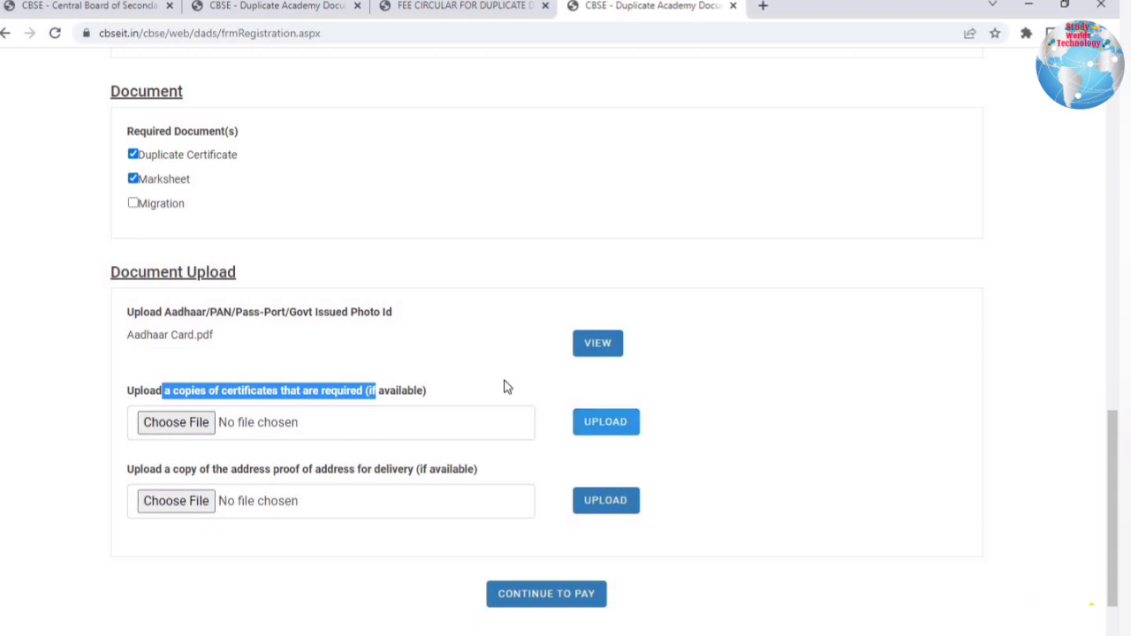
left_click(78, 478)
left_click_drag(115, 475, 483, 478)
left_click(483, 478)
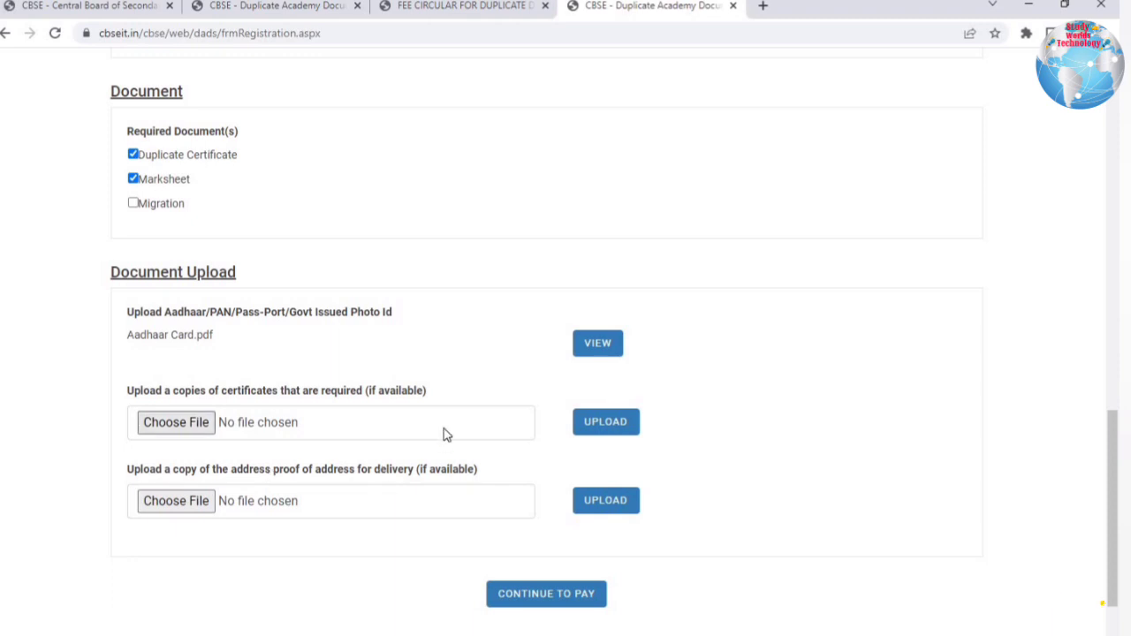
Step: Continue to the payment page and check the application details and payable amount against the fee circular
left_click(536, 598)
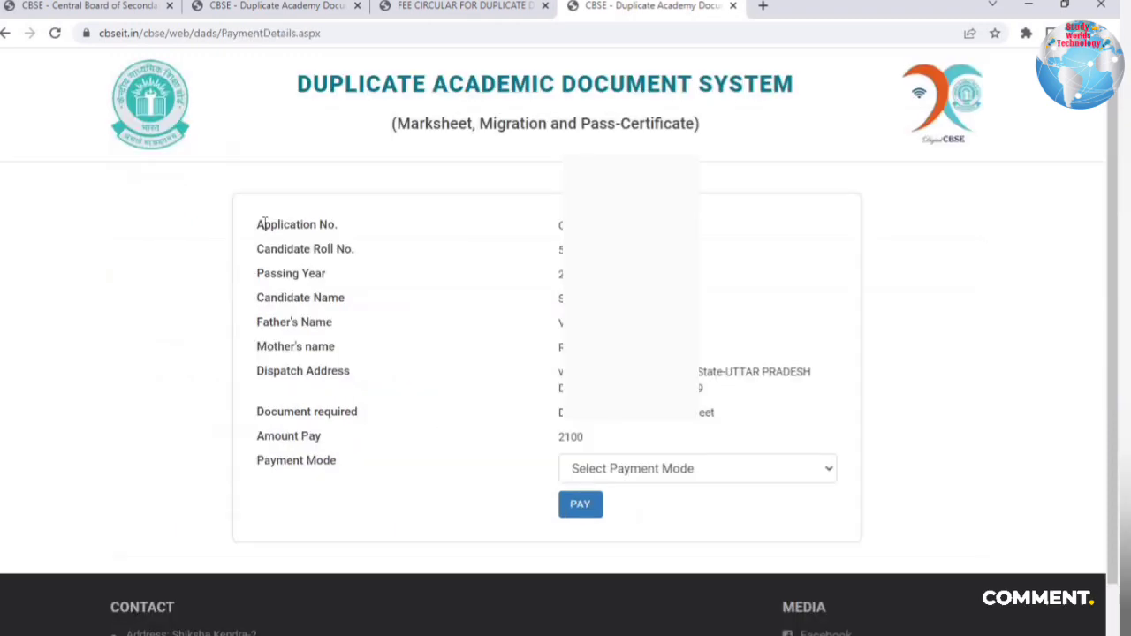
left_click_drag(255, 247, 664, 448)
left_click(664, 450)
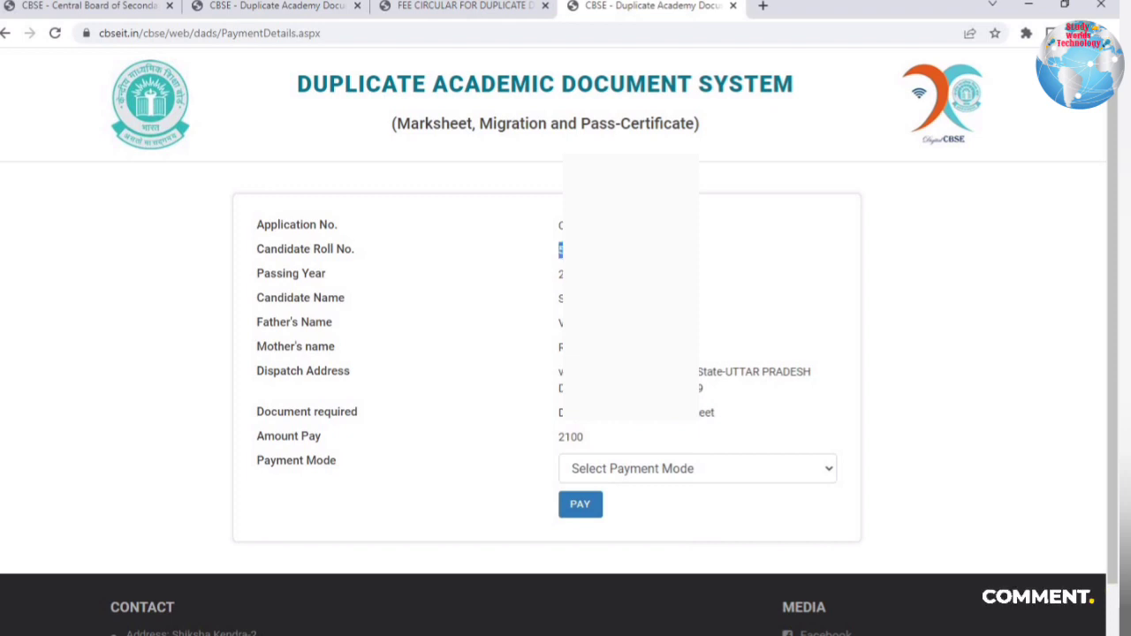
key("ctrl+shift+Tab")
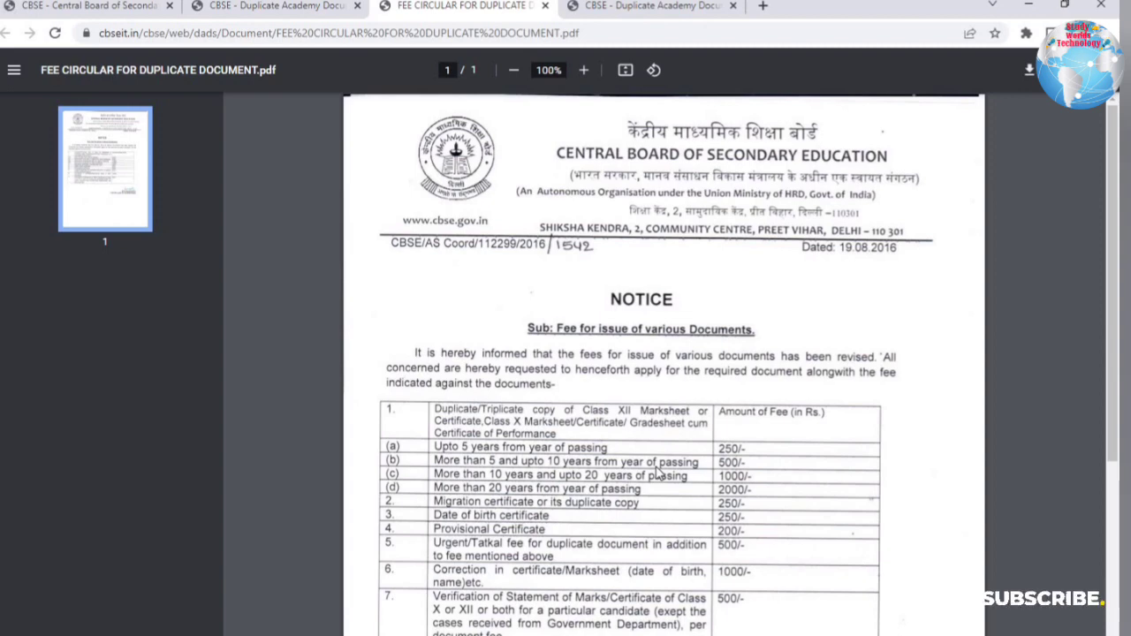
left_click(604, 7)
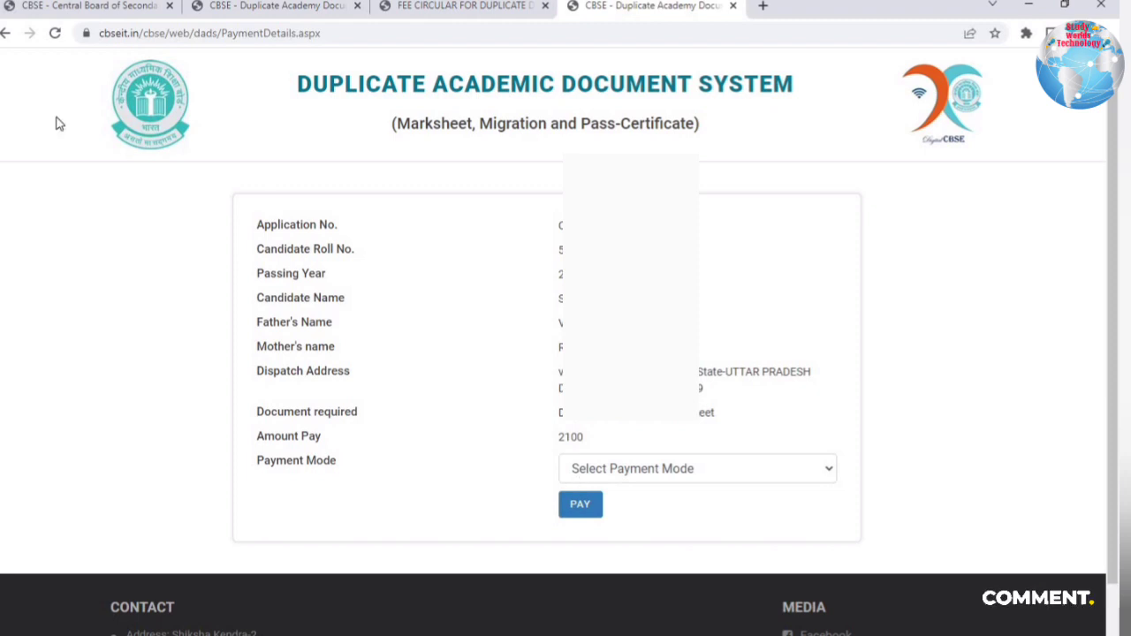
Step: Return to the application form, request only the Duplicate Certificate and continue to the payment page
left_click(5, 34)
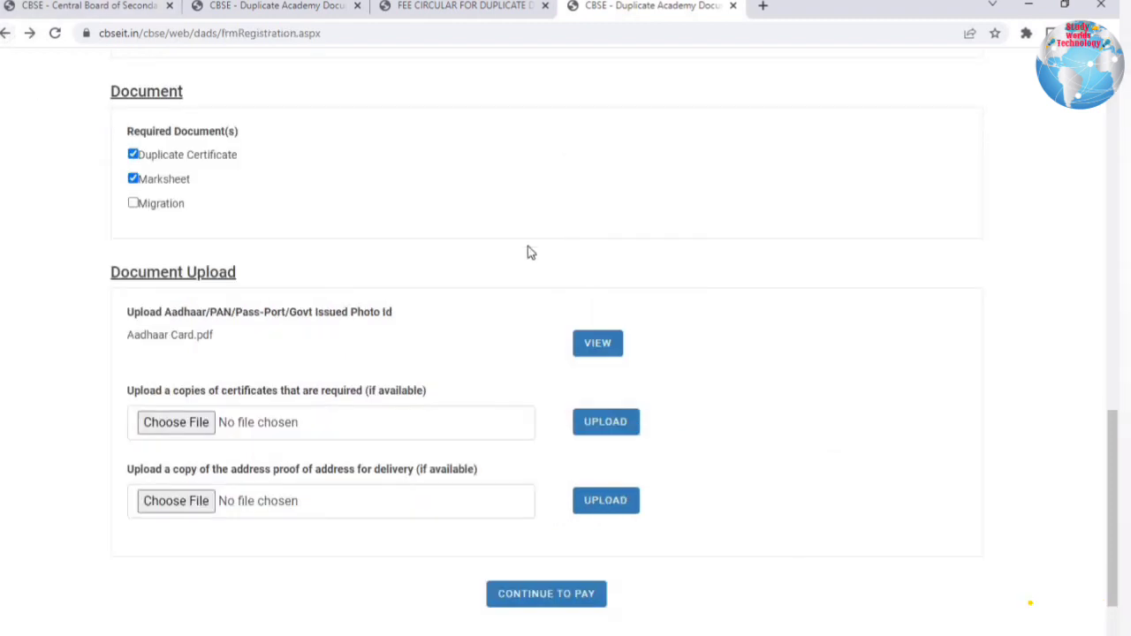
scroll(527, 250, "up", 1)
scroll(528, 250, "down", 1)
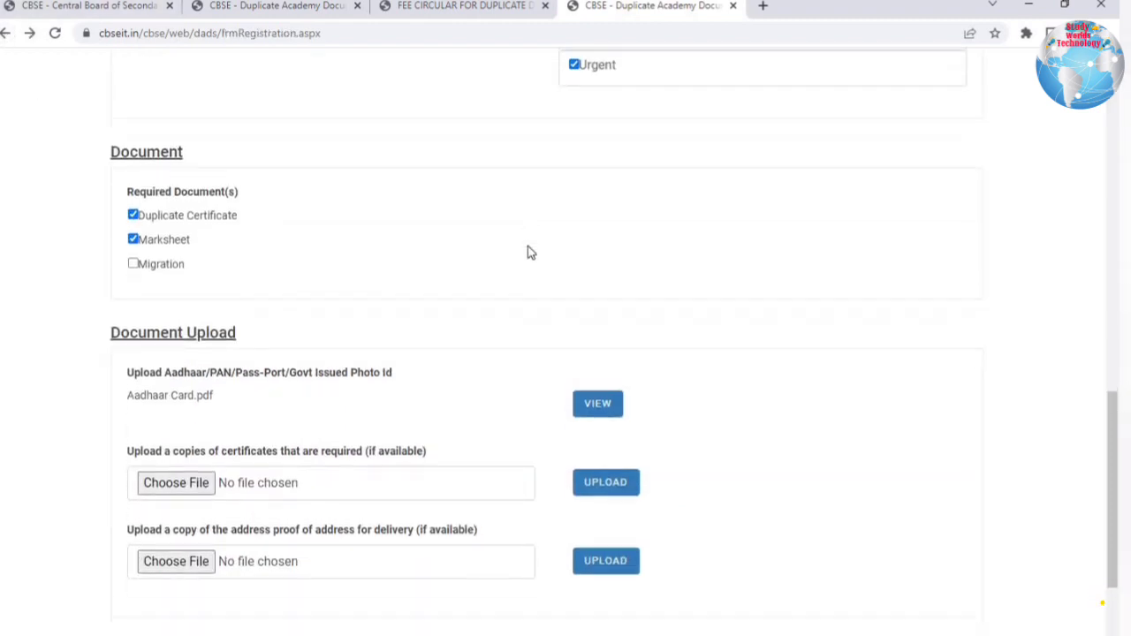
left_click(134, 155)
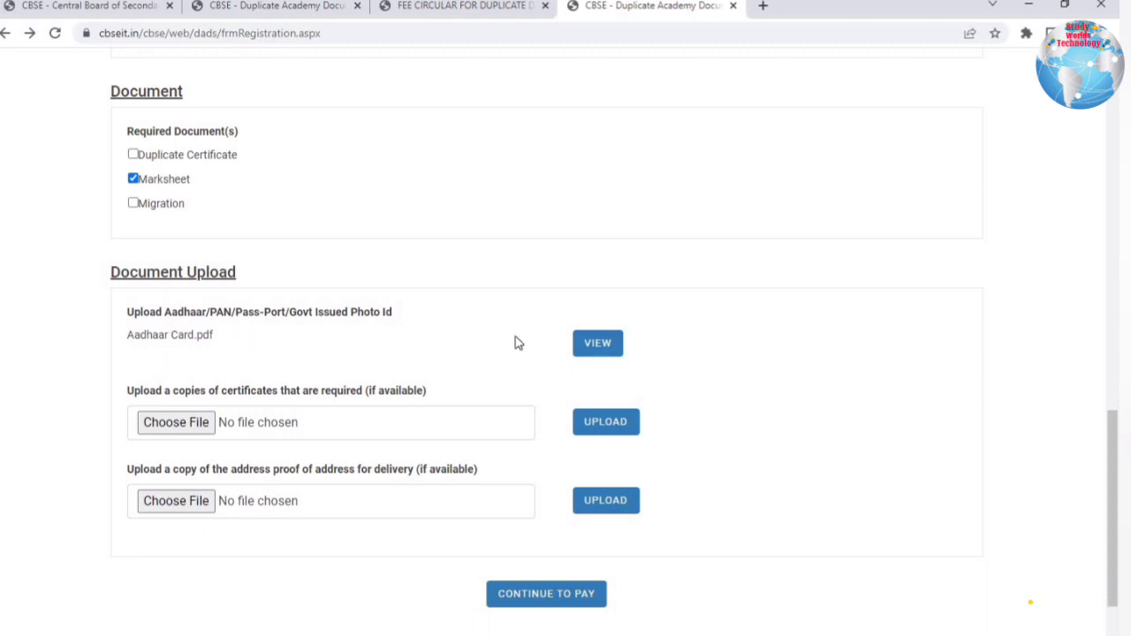
left_click(133, 178)
left_click(217, 159)
left_click(545, 594)
Step: Examine the amount payable for the Duplicate Certificate request
left_click_drag(583, 437, 567, 440)
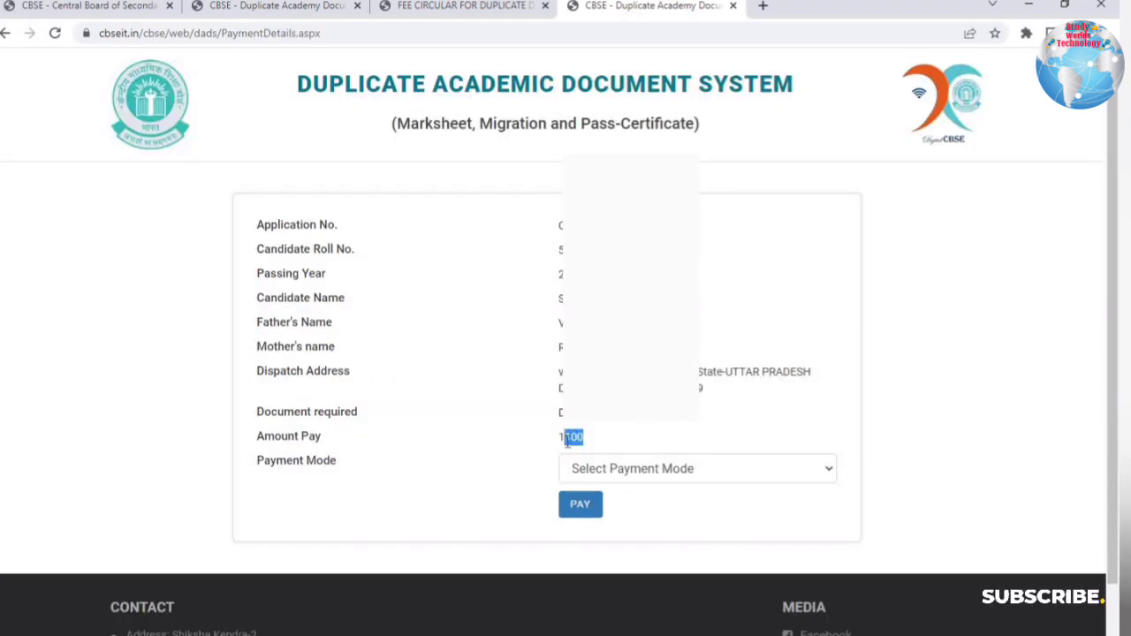
left_click(567, 440)
double_click(578, 437)
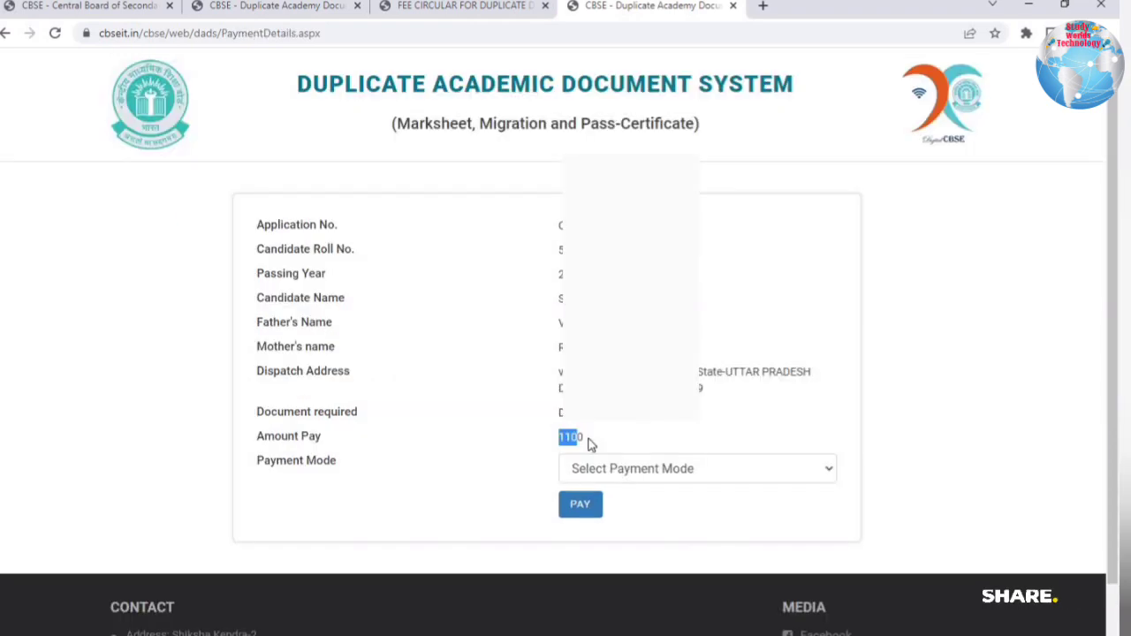
left_click(593, 438)
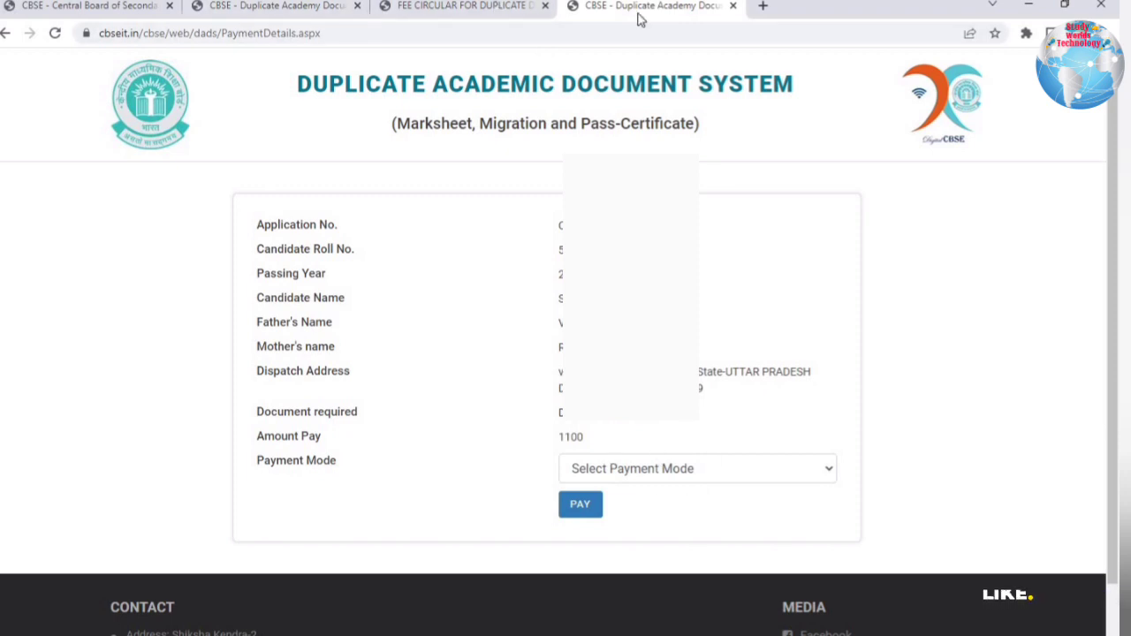
left_click_drag(558, 451, 606, 439)
left_click(608, 439)
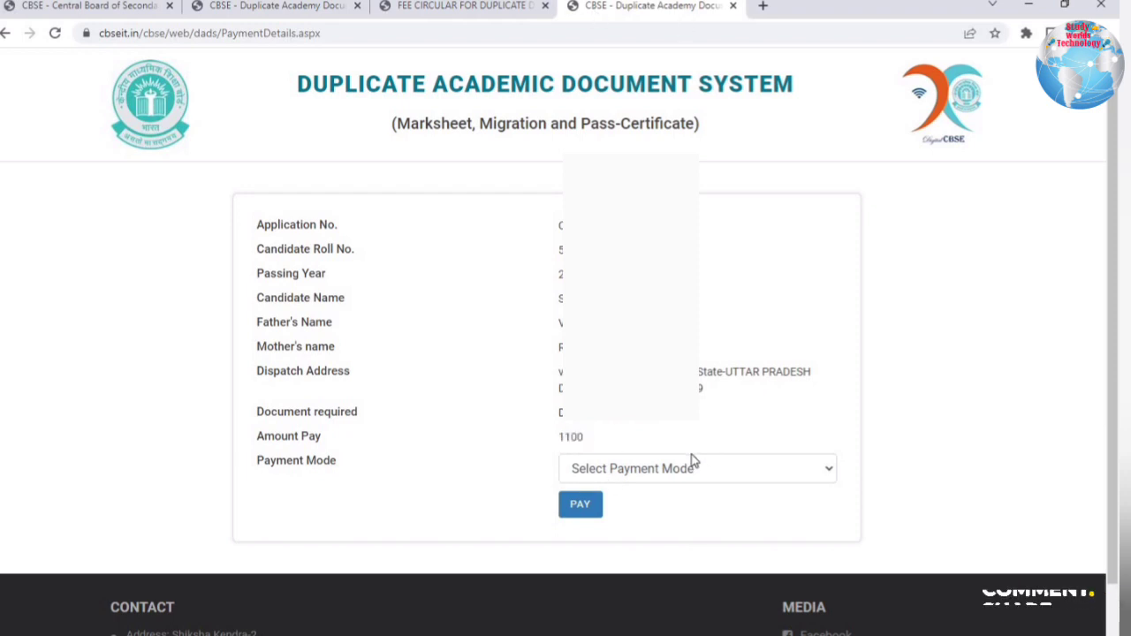
Step: Return to the form, request only the Marksheet instead of the Duplicate Certificate, and continue to payment to check the amount
left_click(7, 33)
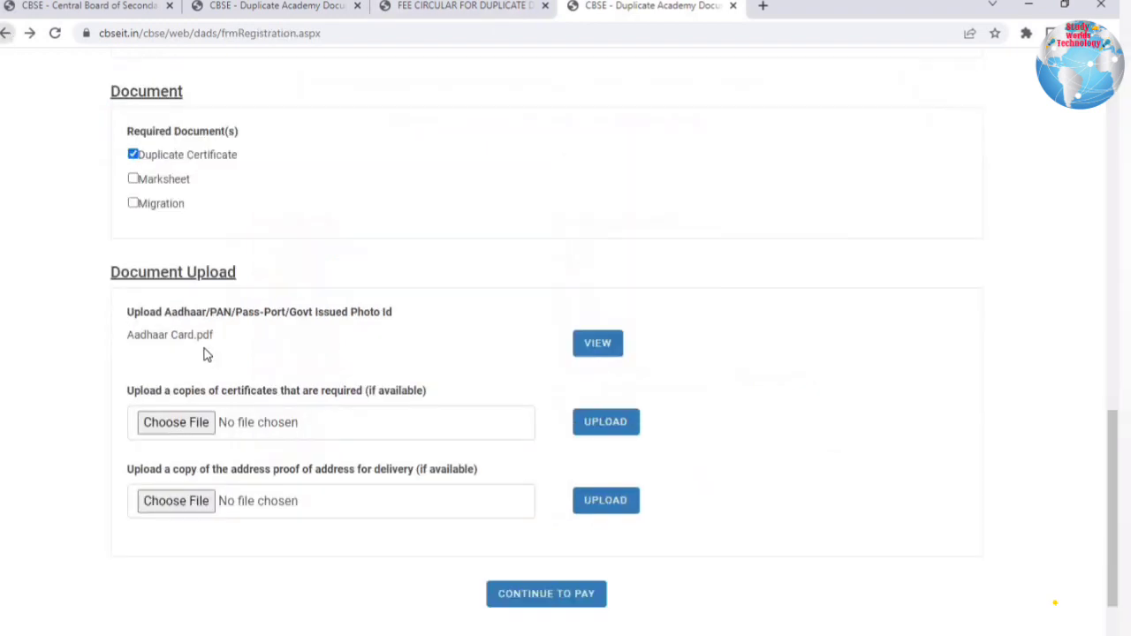
left_click(134, 178)
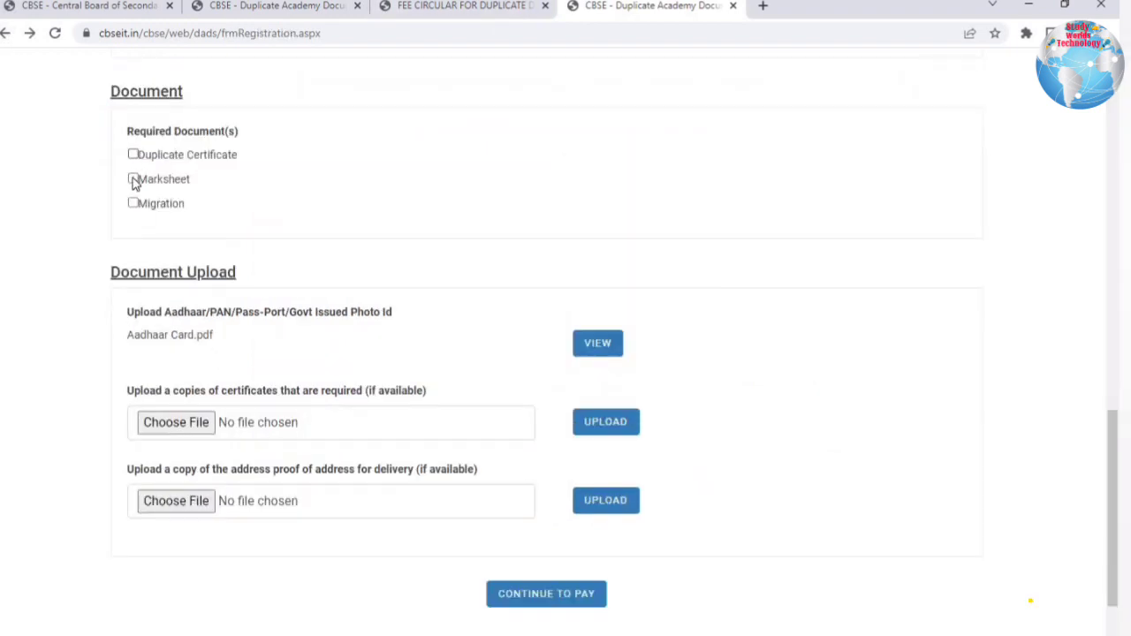
left_click(535, 610)
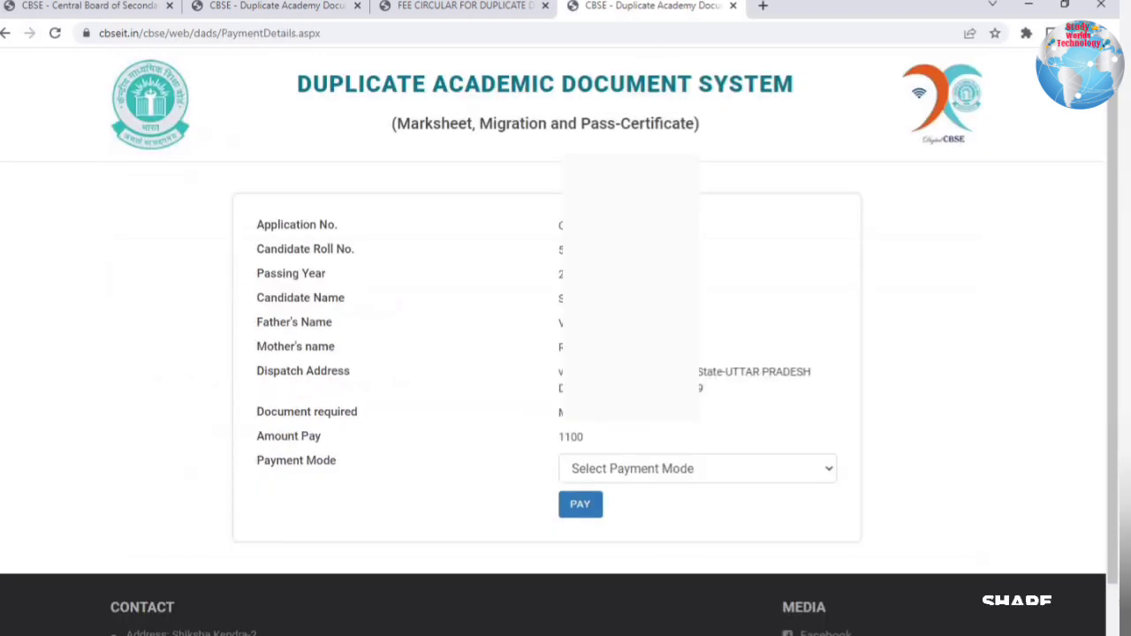
mouse_move(553, 444)
left_mouse_down()
mouse_move(593, 444)
mouse_move(564, 446)
left_mouse_up()
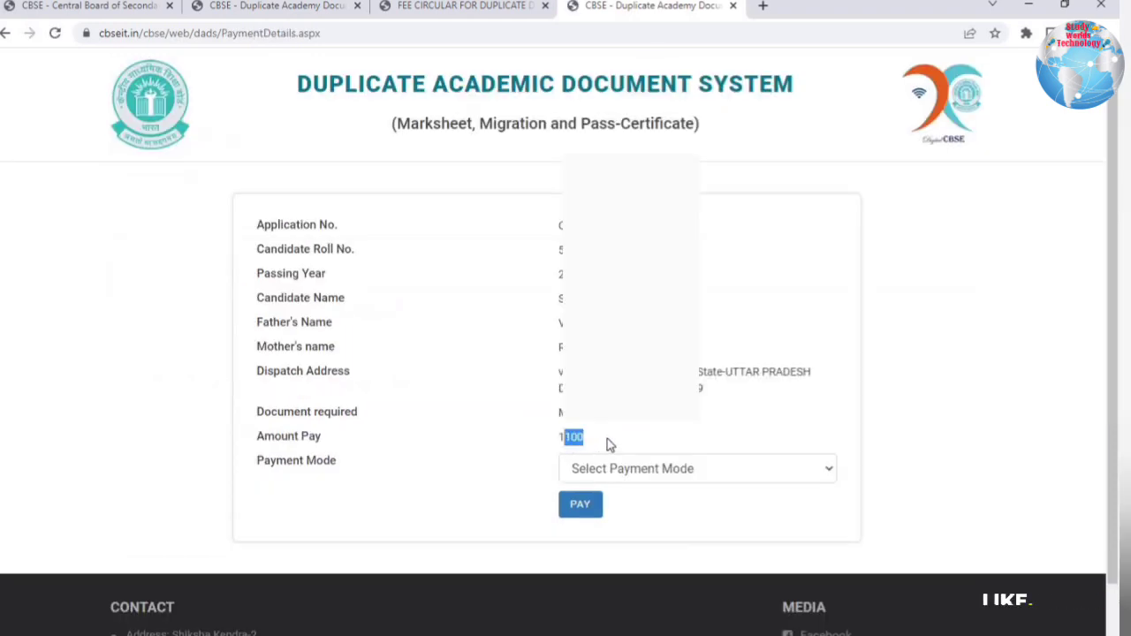
Step: Return to the application form, request only the Migration certificate instead of the Marksheet, and continue to payment
left_click(659, 421)
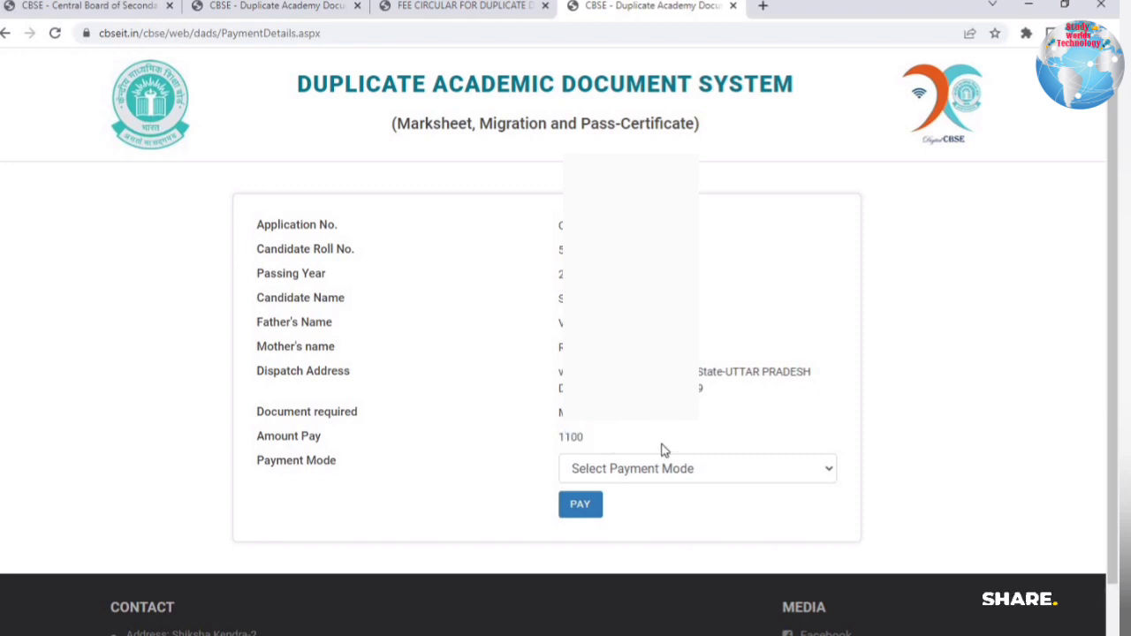
left_click(13, 34)
left_click(132, 179)
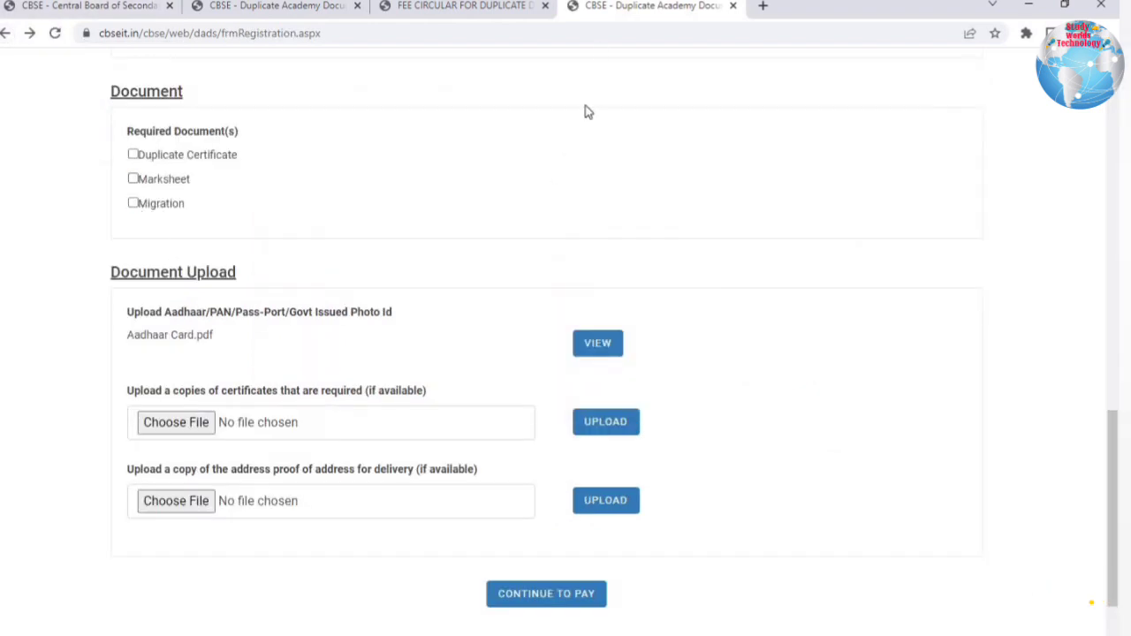
left_click(132, 203)
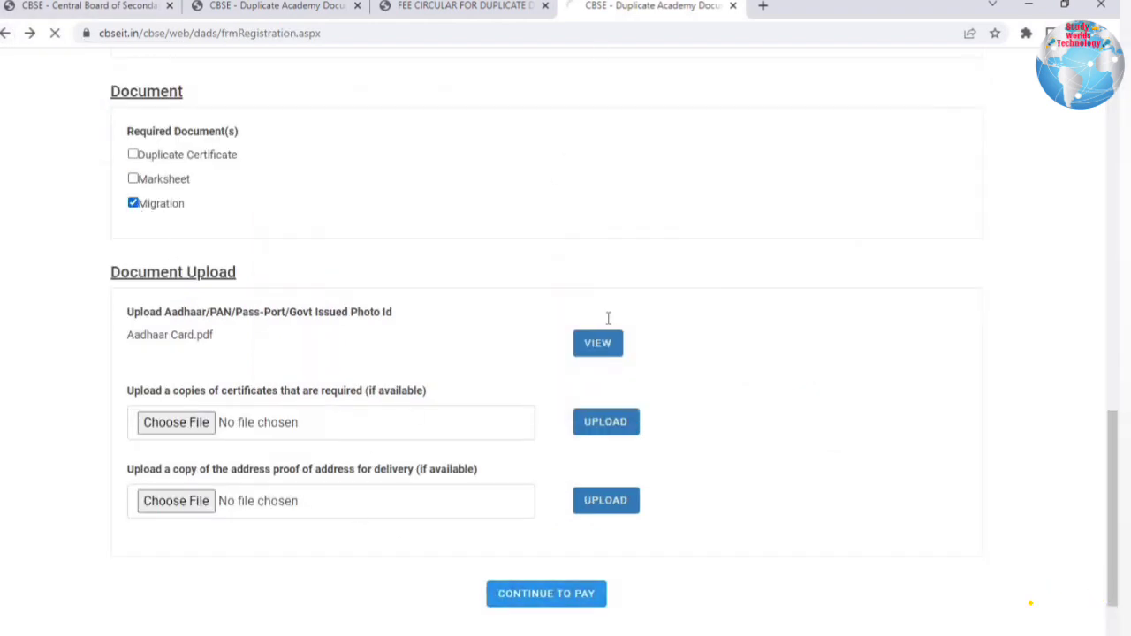
Step: Check the amount payable for the Migration request against the fee circular
mouse_move(548, 442)
left_mouse_down()
mouse_move(580, 440)
mouse_move(554, 442)
left_mouse_up()
left_click(551, 439)
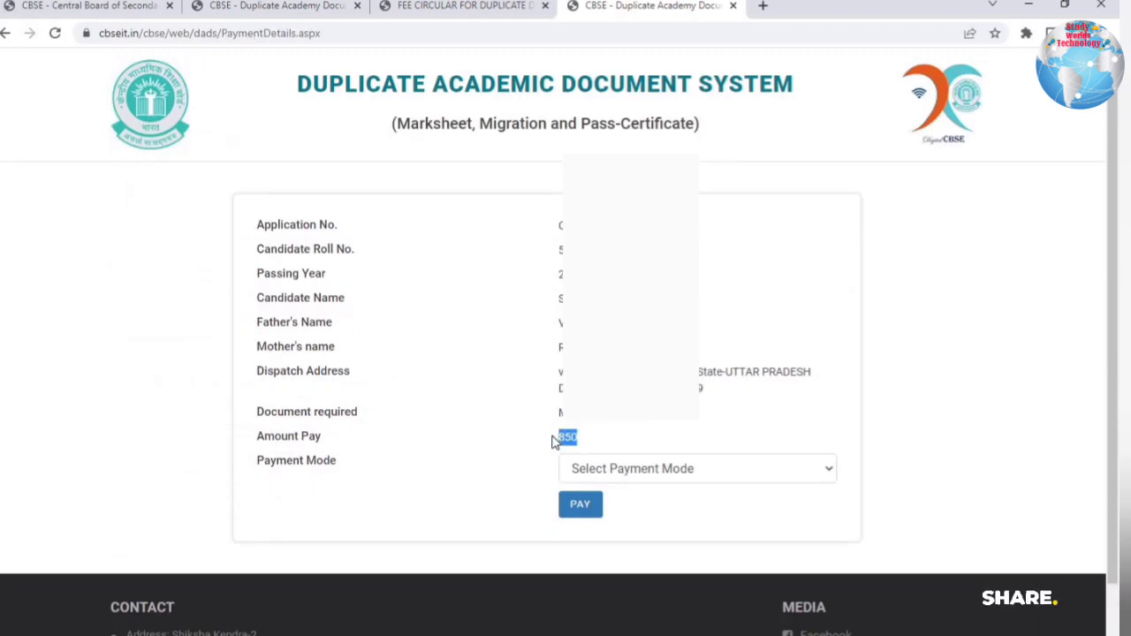
left_click(571, 437)
double_click(568, 437)
left_click(462, 8)
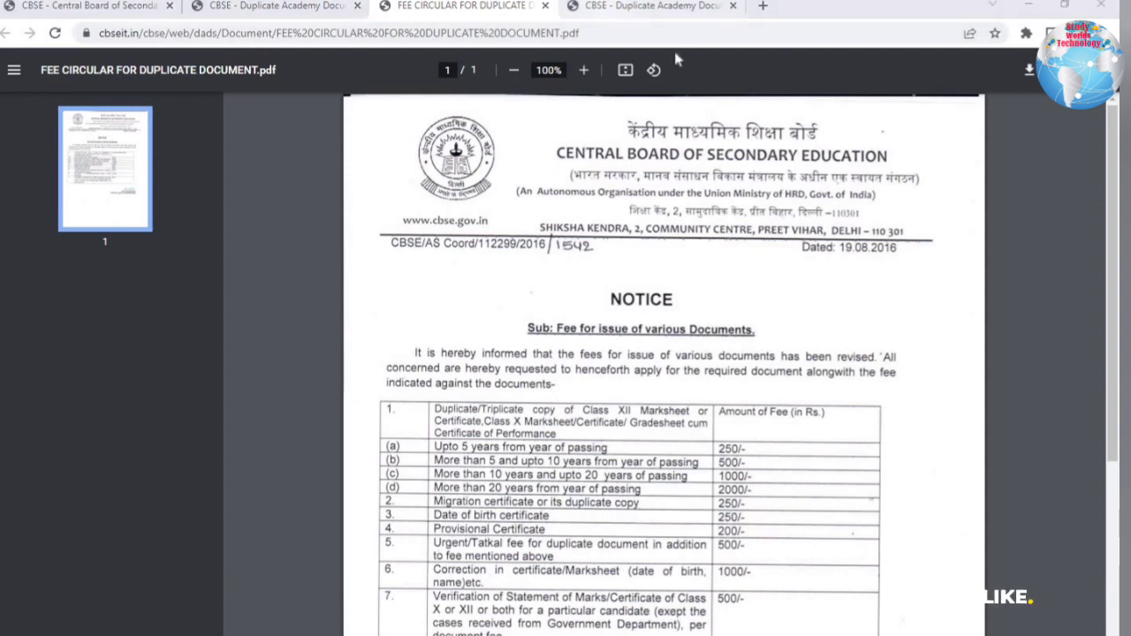
left_click(653, 17)
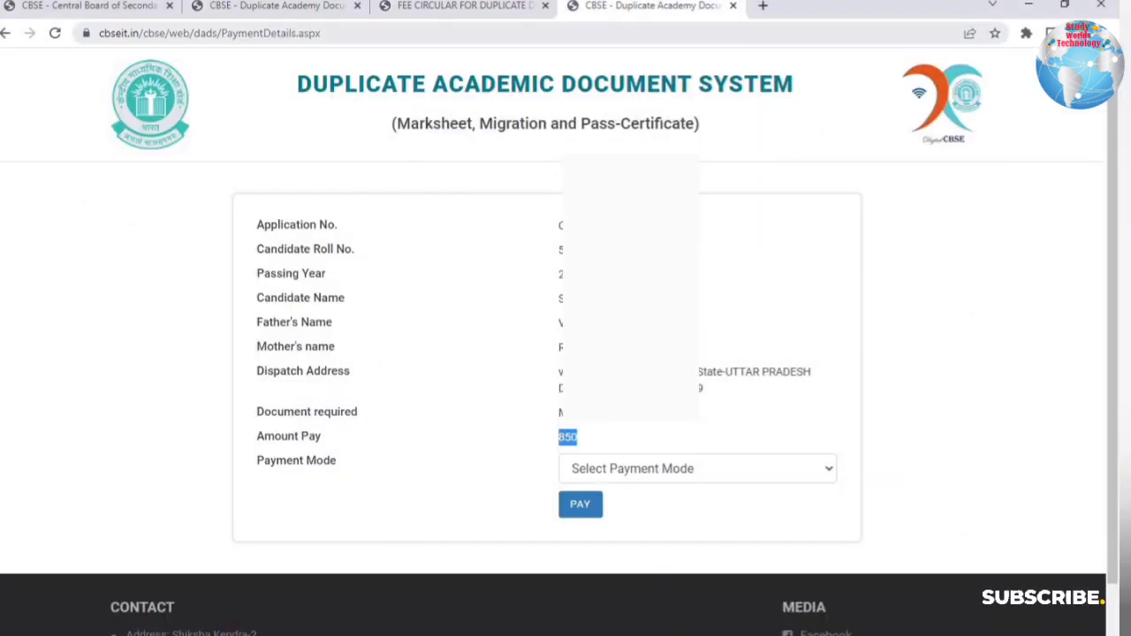
Step: Return to the form, turn off Urgent dispatch, and request the Duplicate Certificate and Marksheet instead of Migration
left_click(5, 33)
scroll(687, 619, "up", 3)
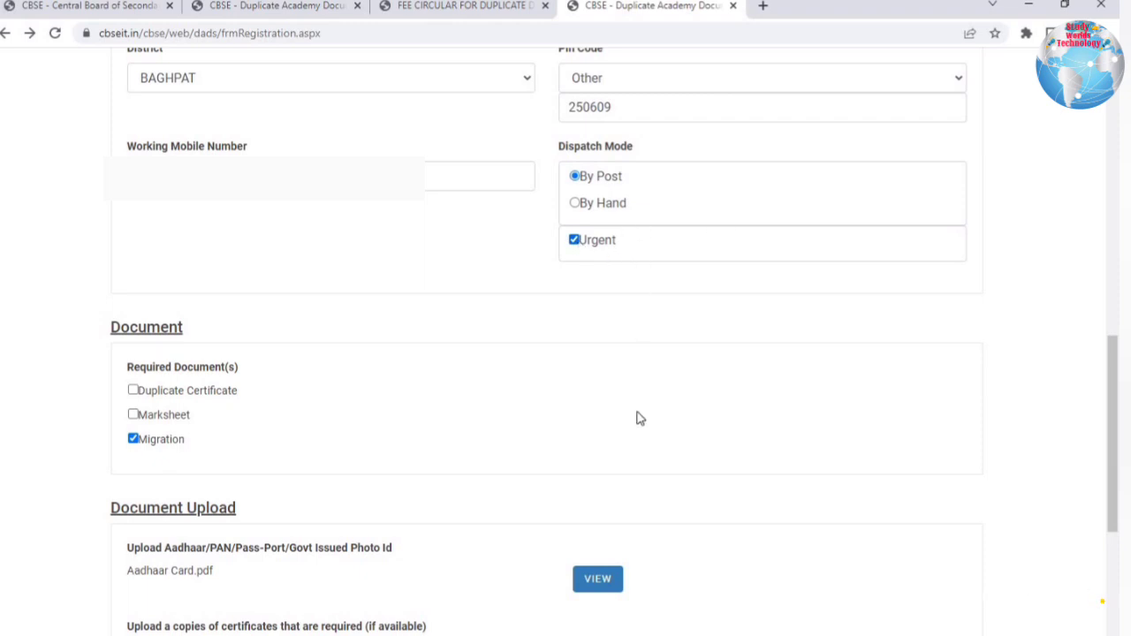
left_click(574, 240)
scroll(669, 560, "down", 3)
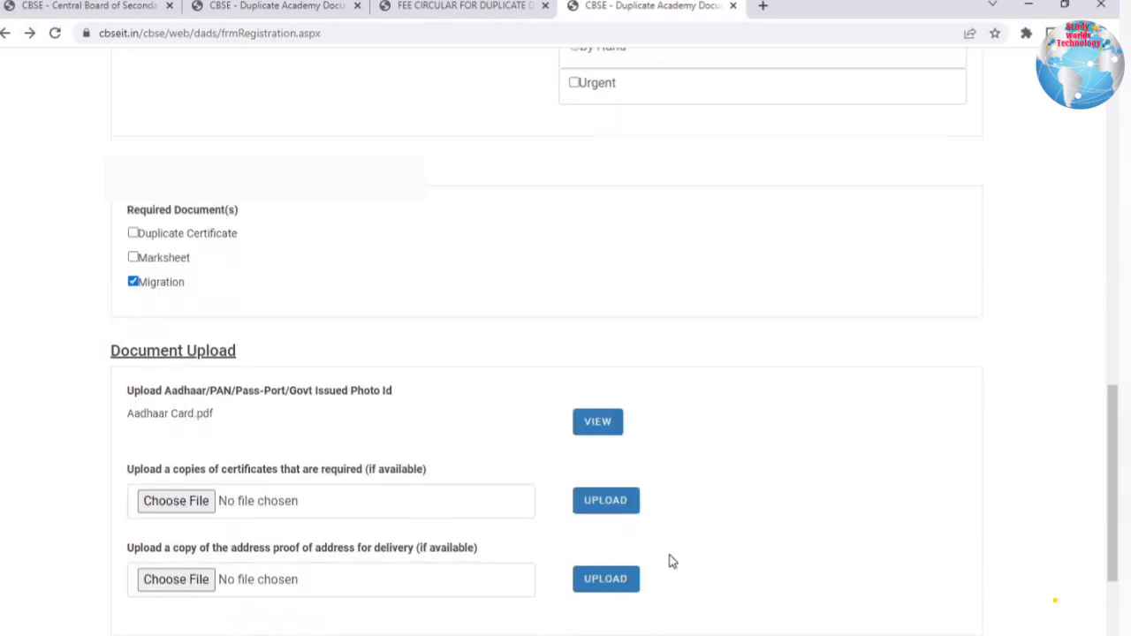
left_click(134, 202)
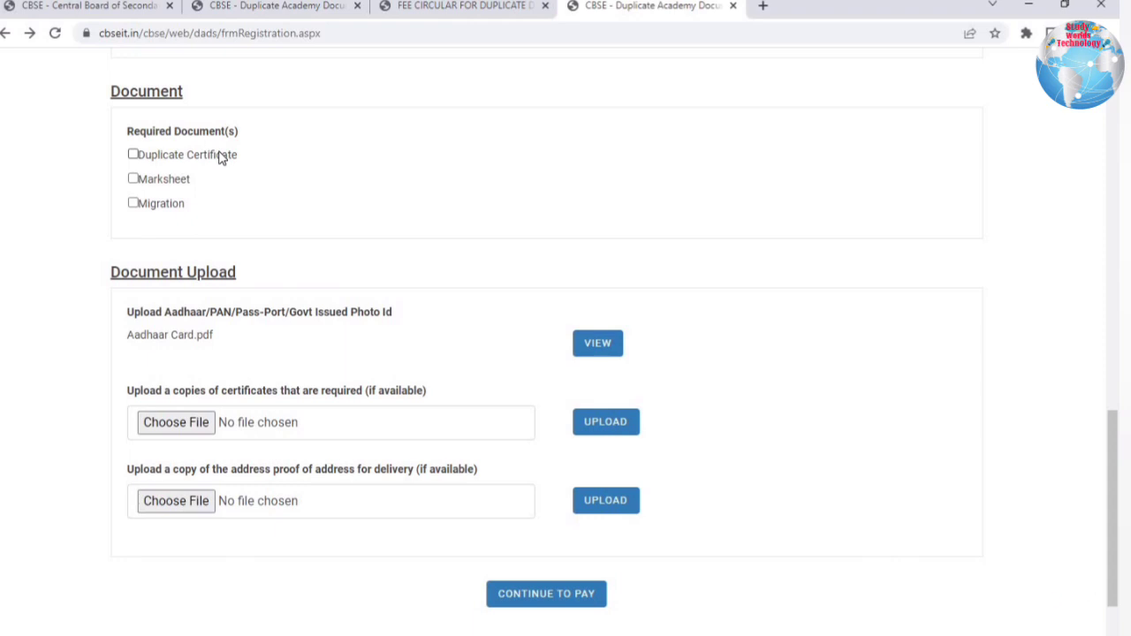
left_click(181, 159)
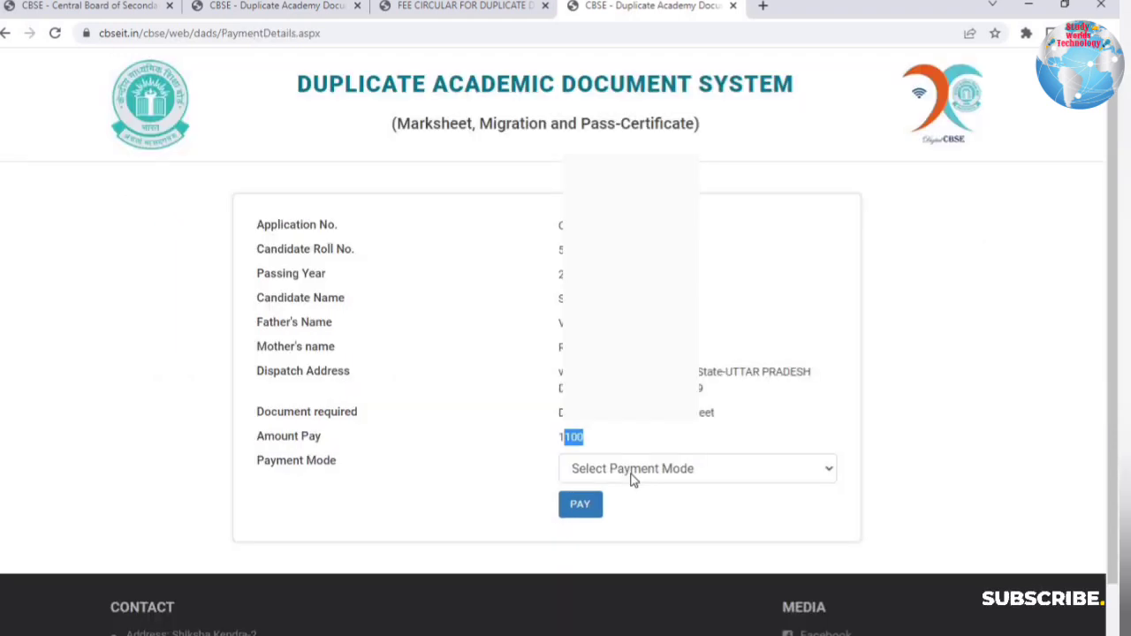
Step: Set the payment mode to ONLINE PAYMENT and submit the payment details
left_click(633, 478)
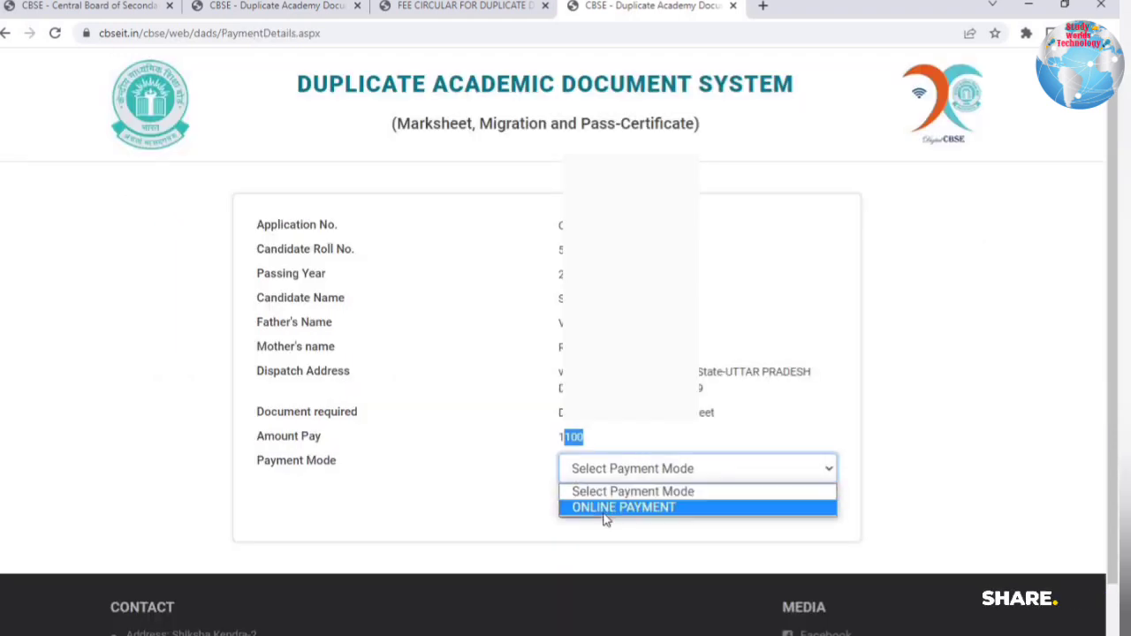
left_click(608, 509)
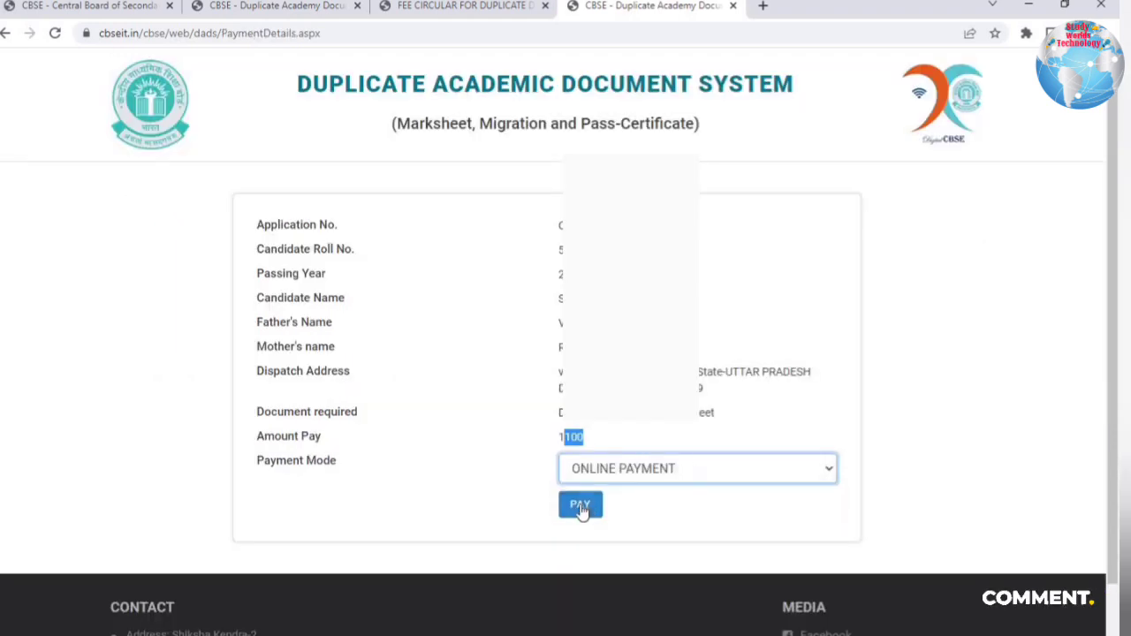
left_click(580, 505)
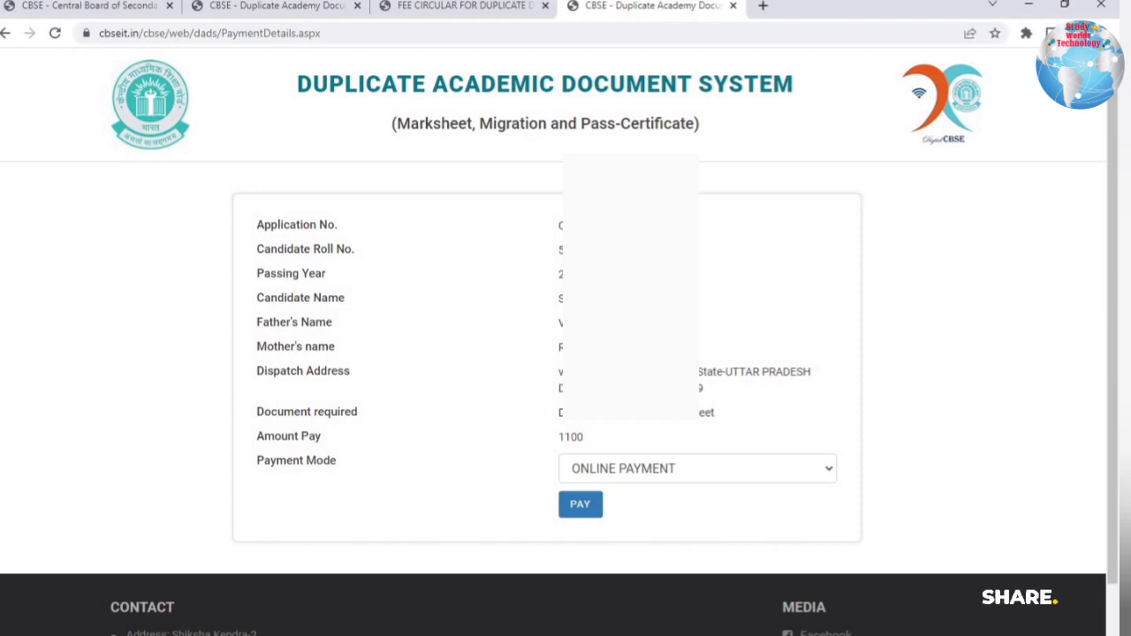
left_click(587, 512)
Step: Examine the application details before payment, especially the Application ID
left_click_drag(127, 244, 189, 297)
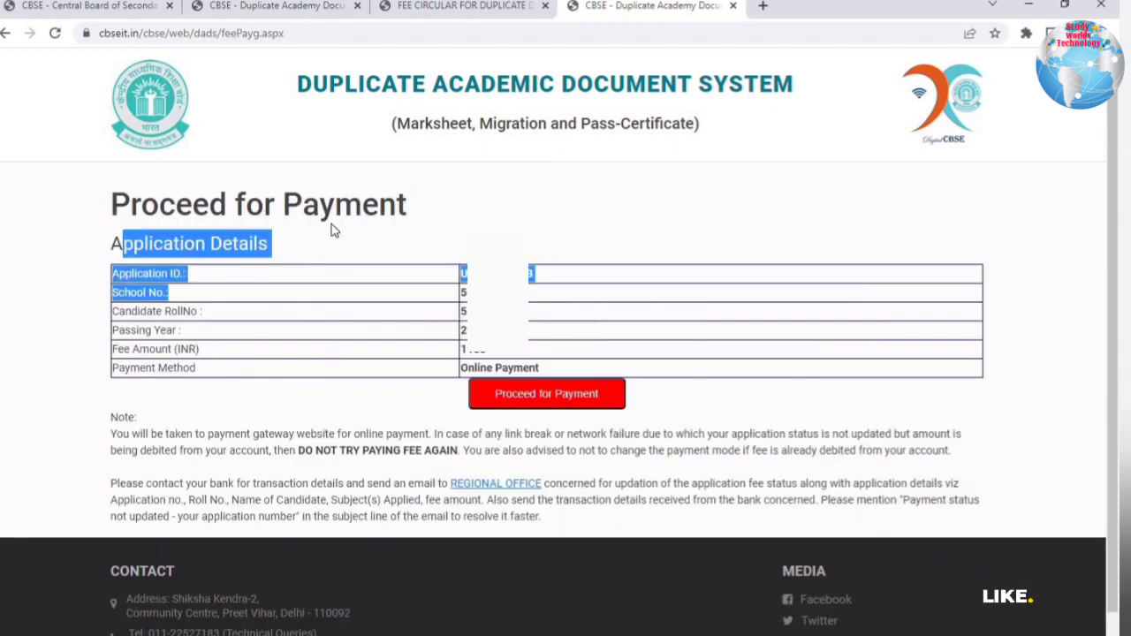
left_click(266, 221)
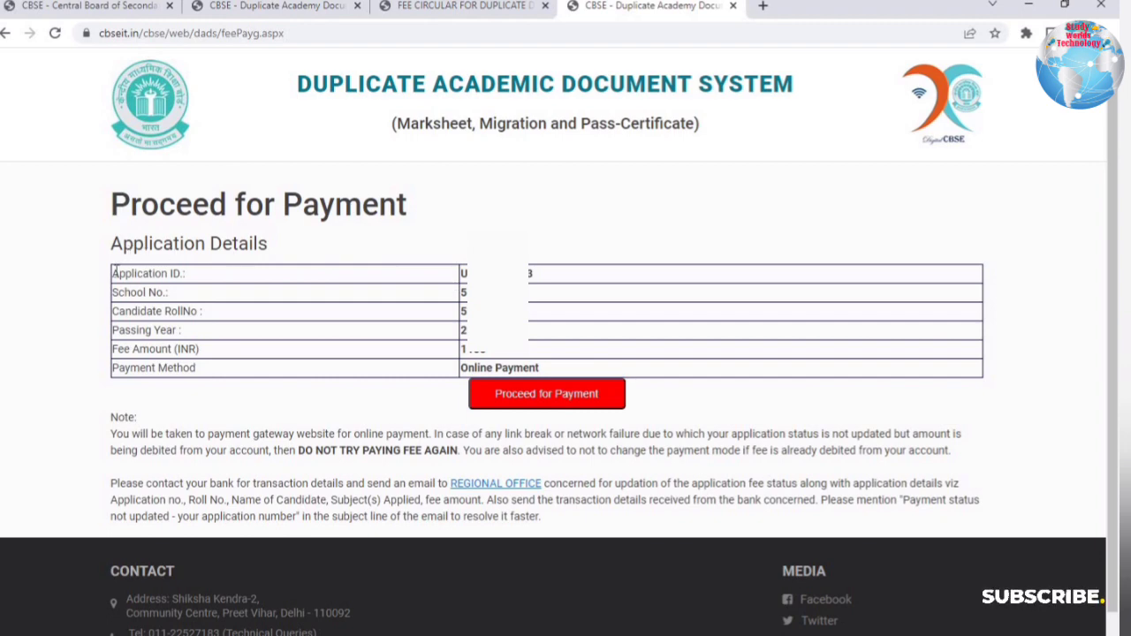
left_click_drag(113, 274, 184, 274)
left_click_drag(537, 273, 458, 278)
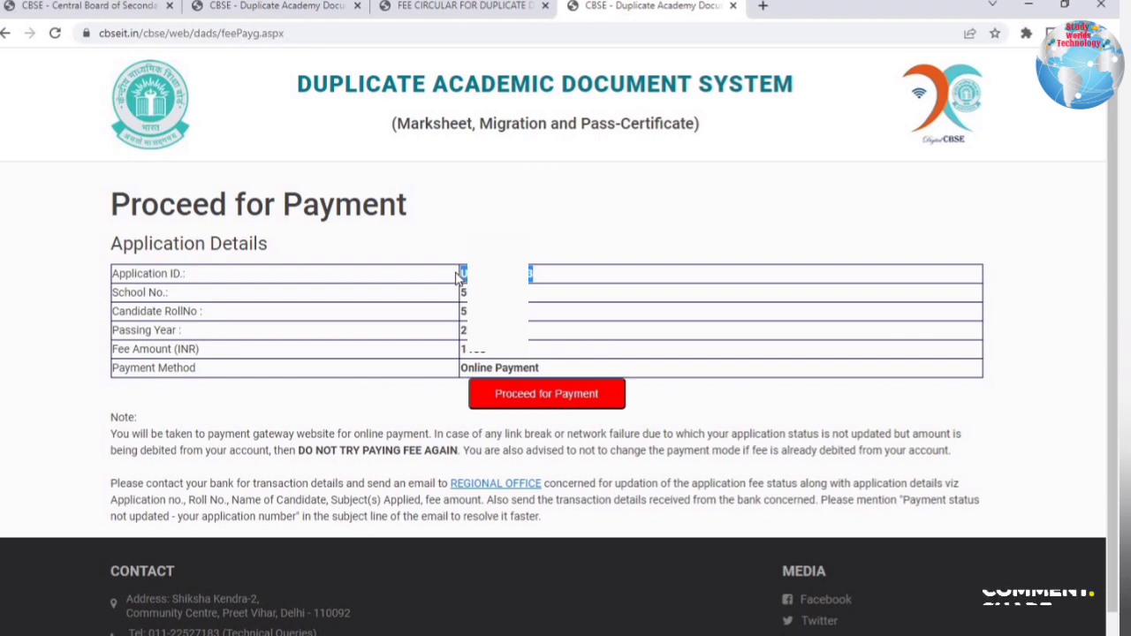
Step: Proceed to the payment gateway and choose UPI as the payment method
left_click(563, 398)
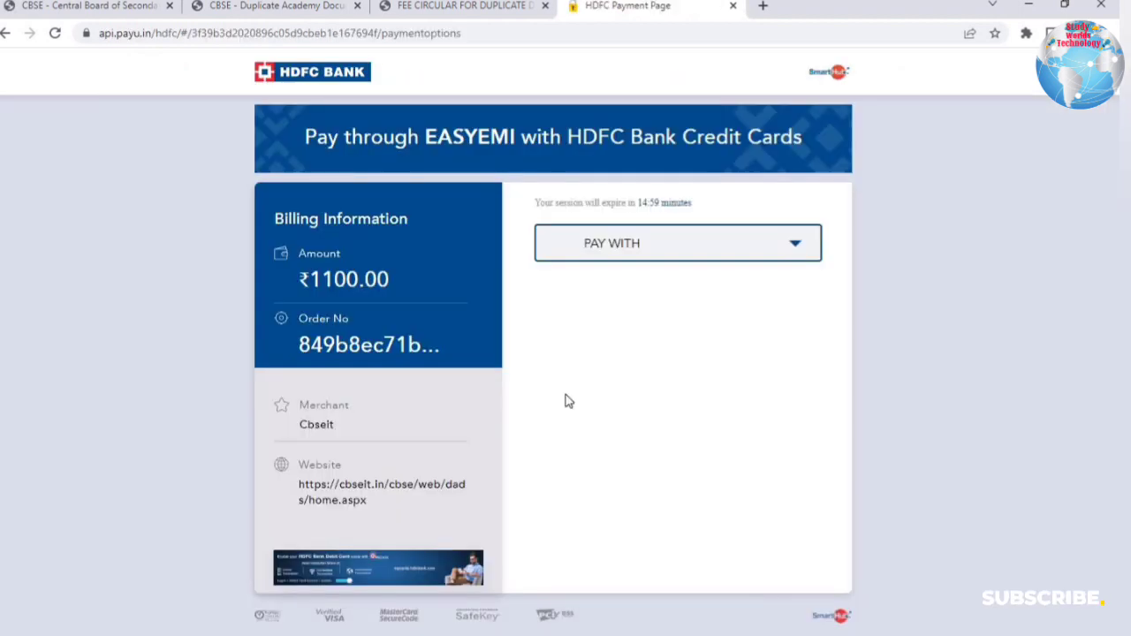
left_click(611, 243)
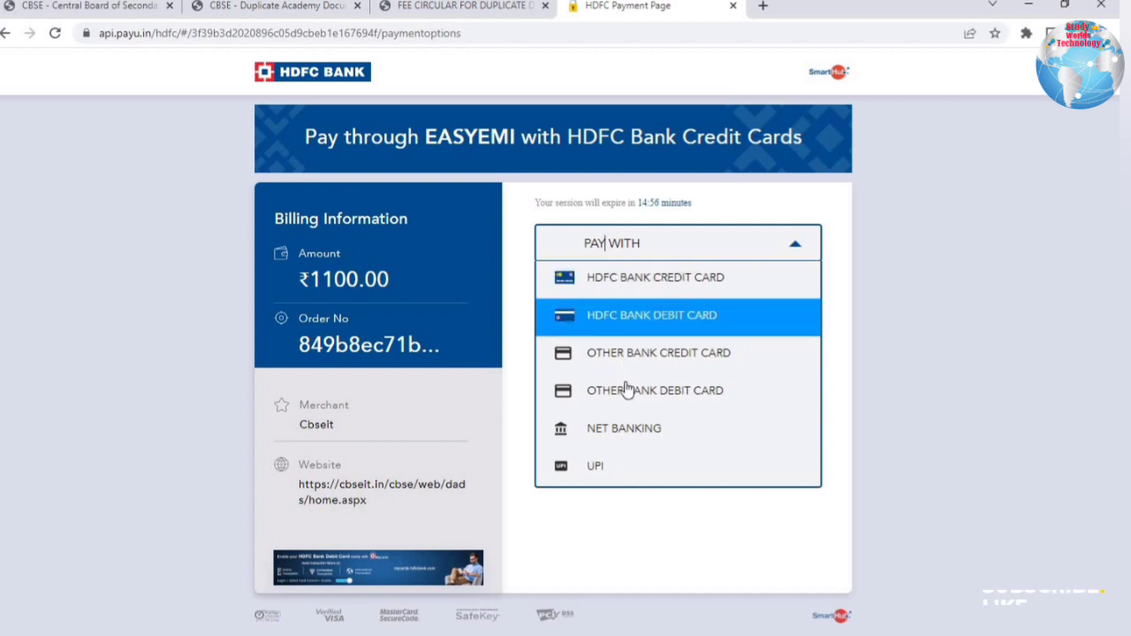
left_click(618, 472)
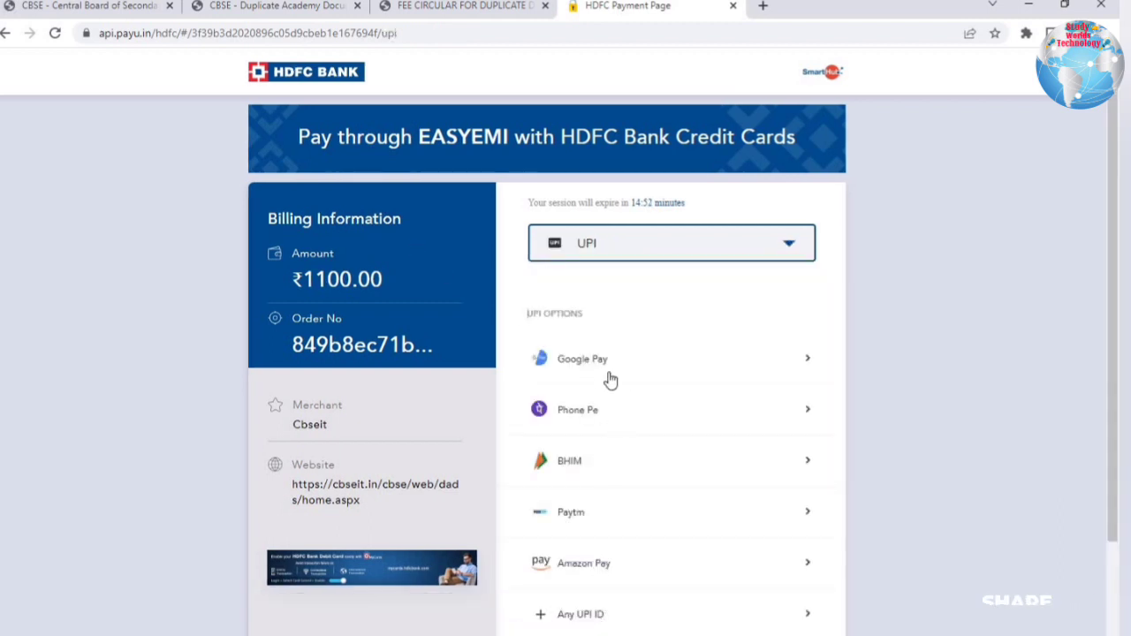
Step: Examine the available UPI apps, including Paytm, Google Pay and Phone Pe, and the other payment methods
left_click(591, 525)
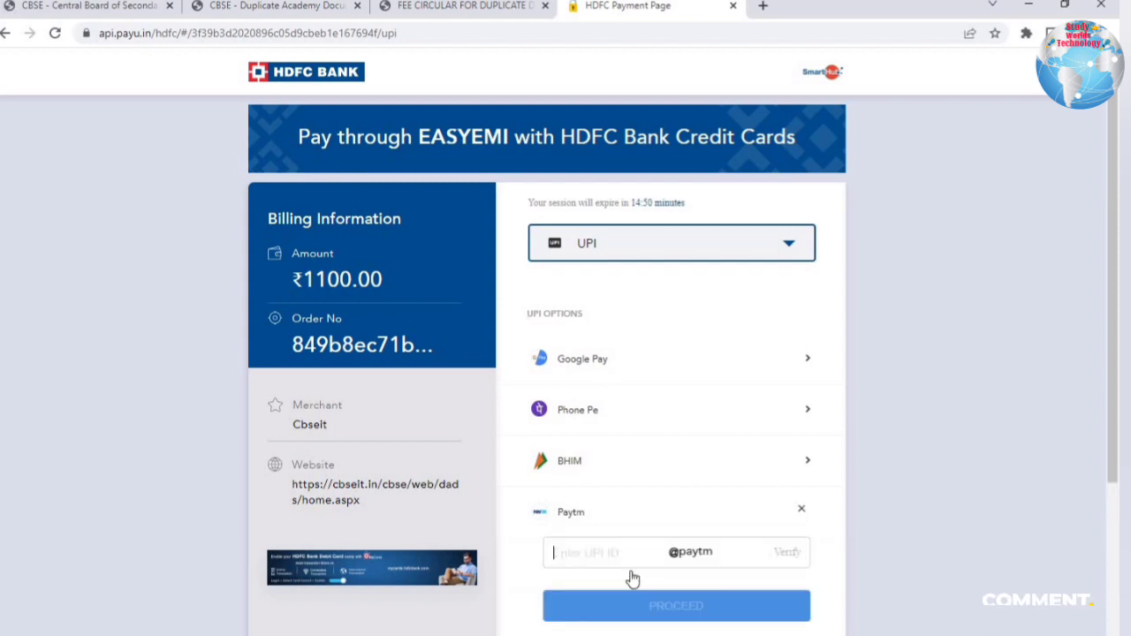
left_click(583, 358)
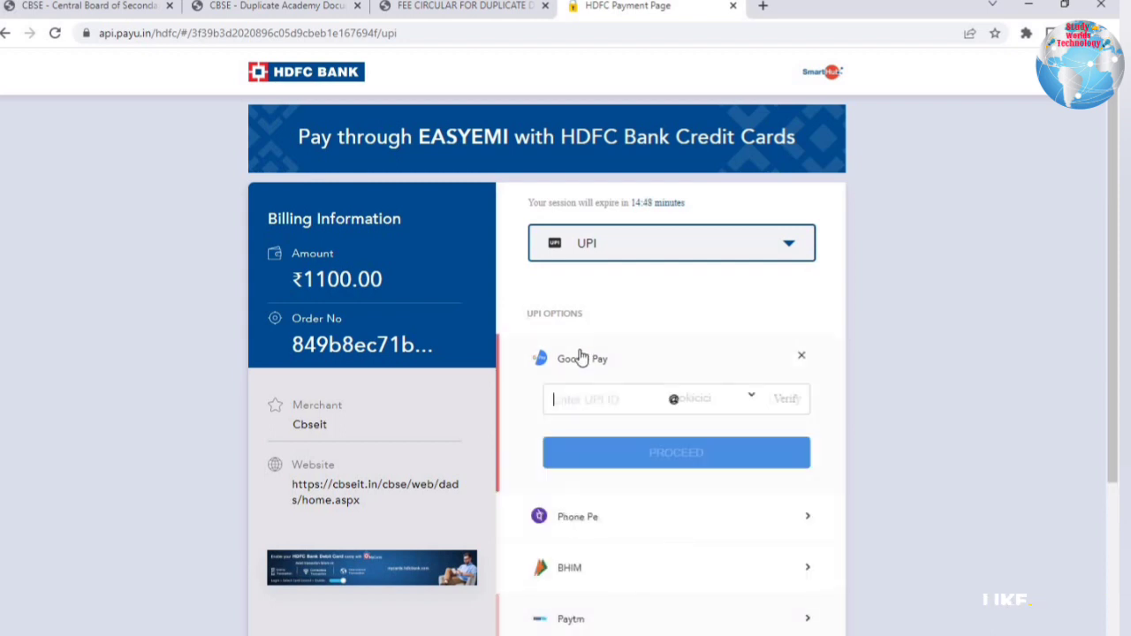
scroll(610, 473, "down", 3)
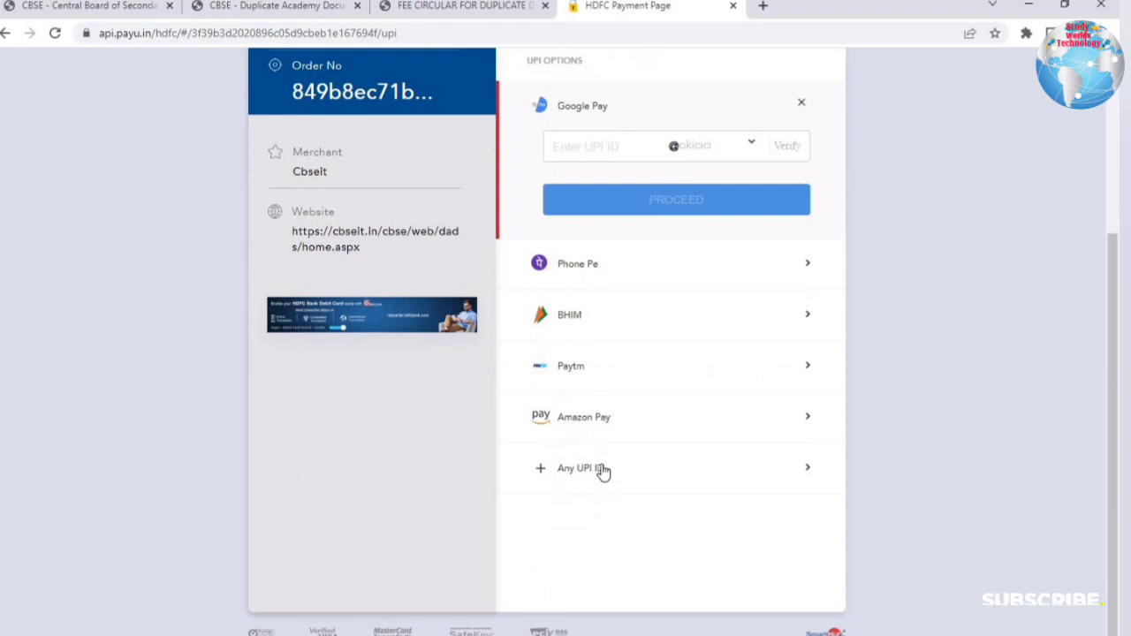
scroll(344, 363, "up", 2)
scroll(672, 416, "up", 2)
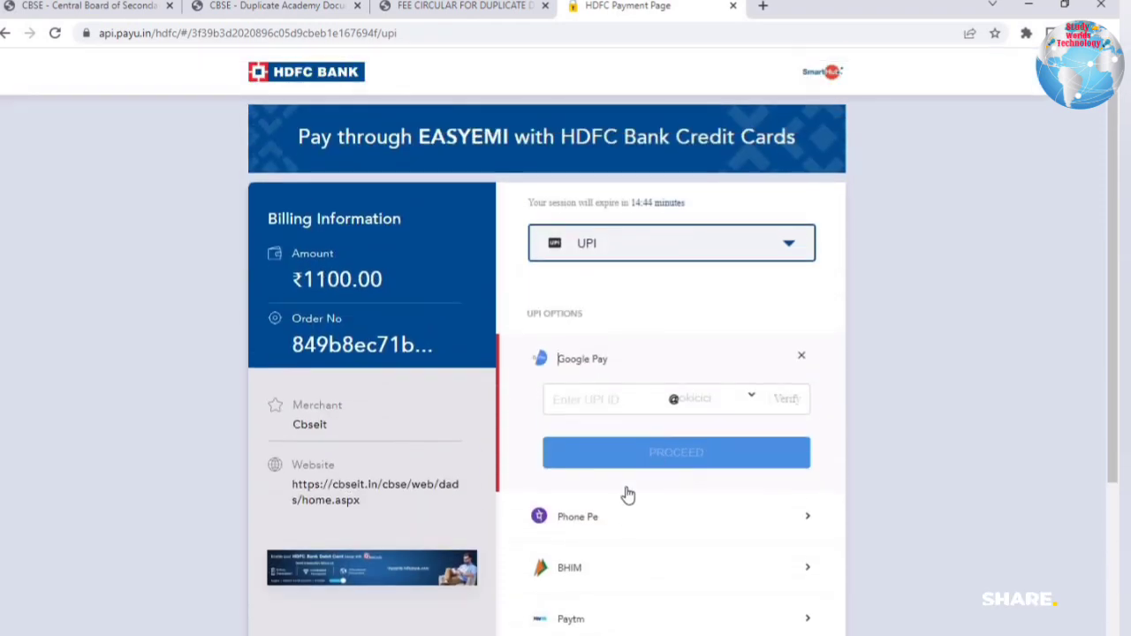
left_click(613, 234)
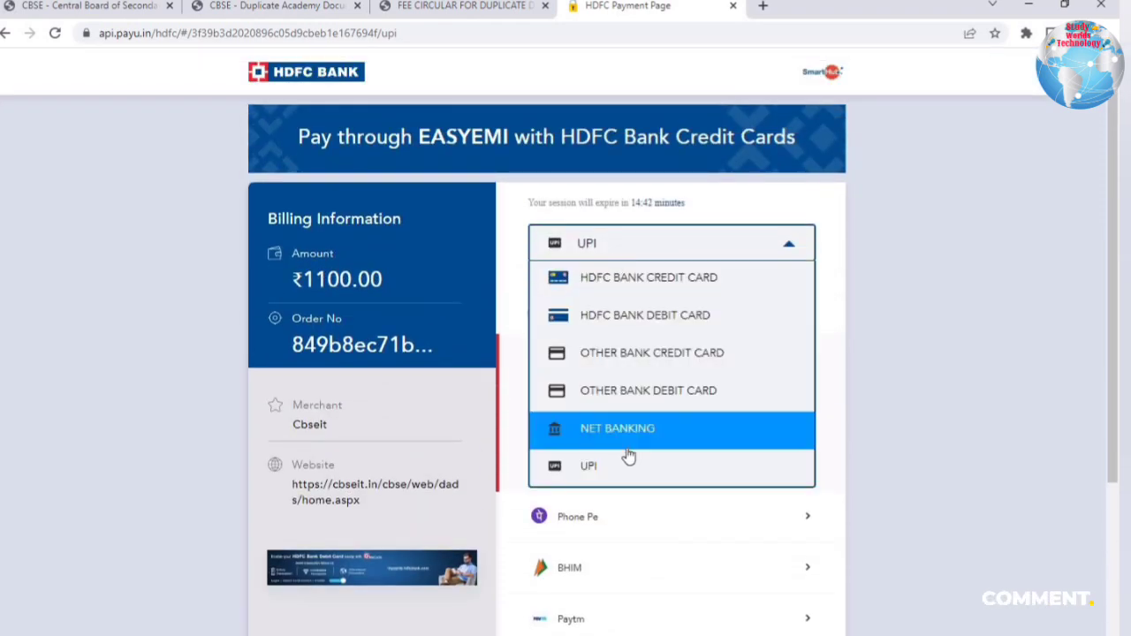
left_click(624, 533)
left_click(606, 429)
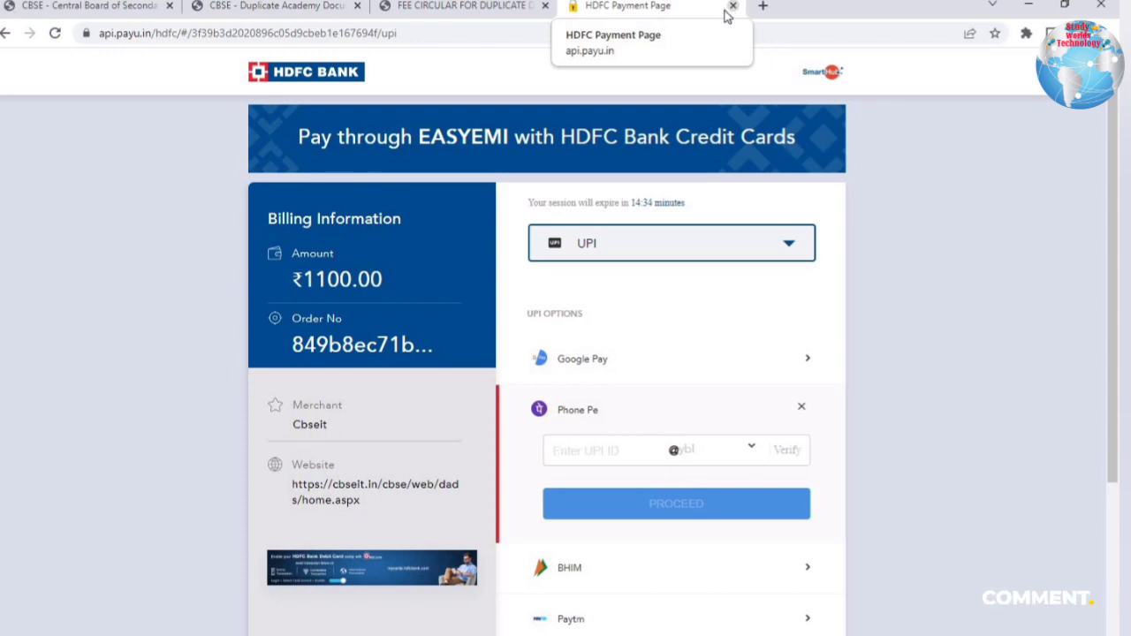
Step: Close the payment page and the fee circular, and open Track Application to examine its Application No. field
left_click(733, 6)
left_click(545, 6)
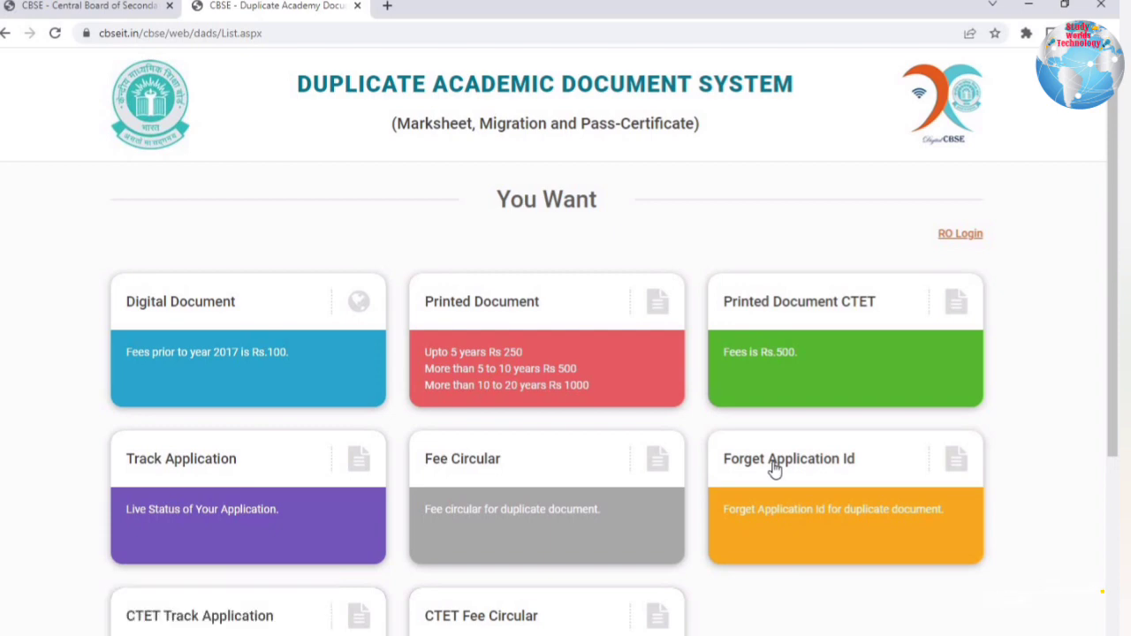
left_click(166, 508)
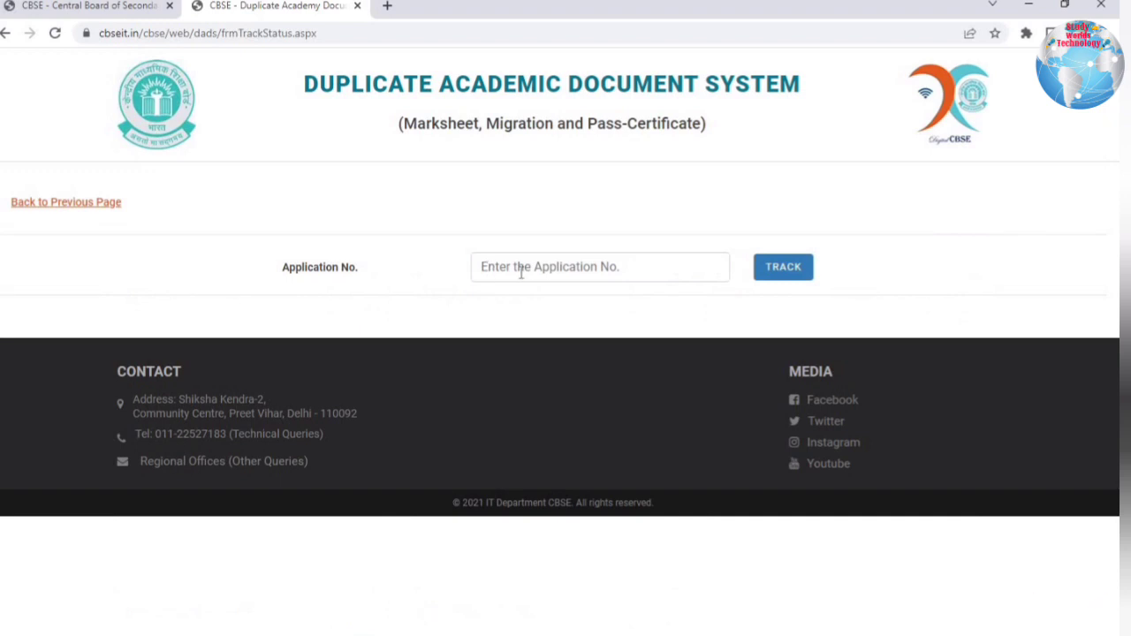
left_click(521, 273)
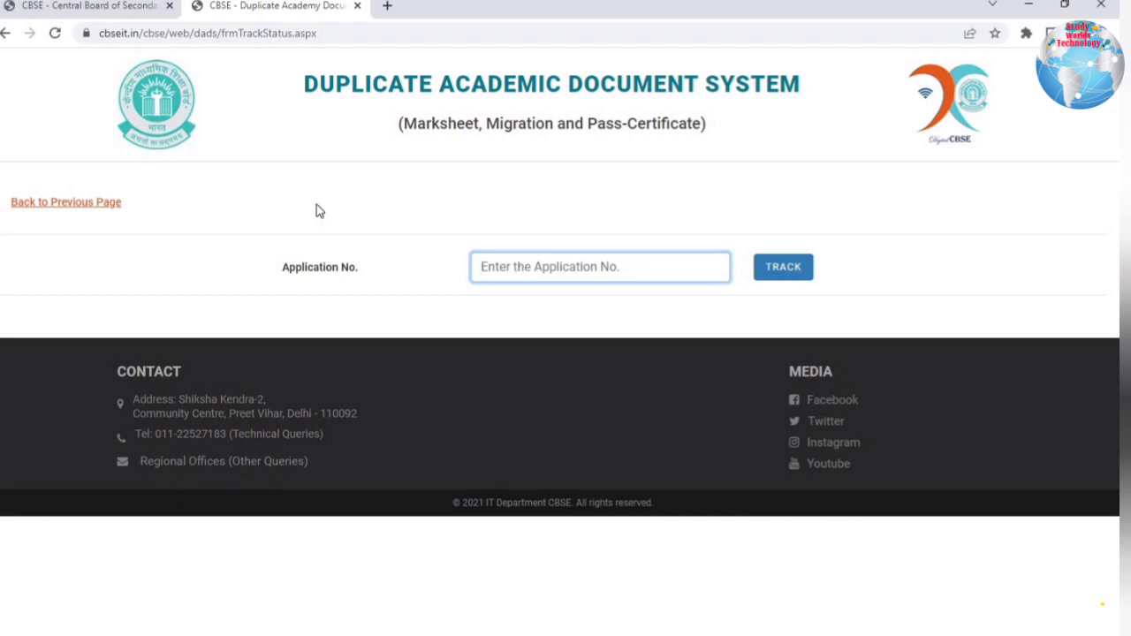
Step: Return to the service list, open the Forget Application Id form and enter the candidate's roll number
left_click(36, 205)
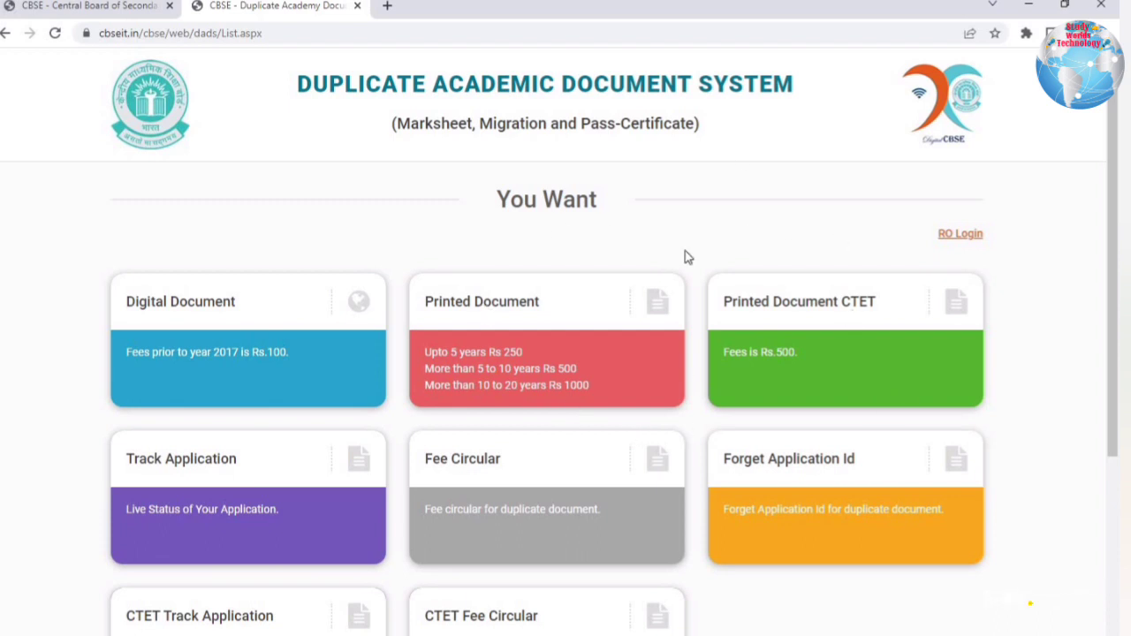
left_click(821, 447)
left_click(385, 320)
type("5")
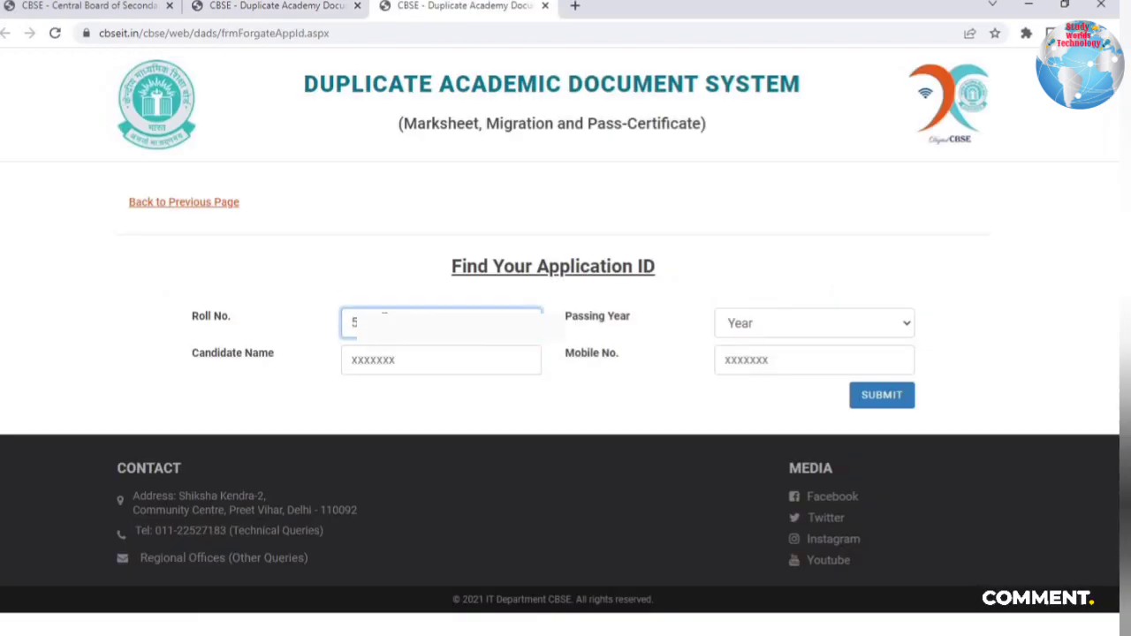
Step: Select 2015 as the passing year and activate the Candidate Name field
left_click(758, 334)
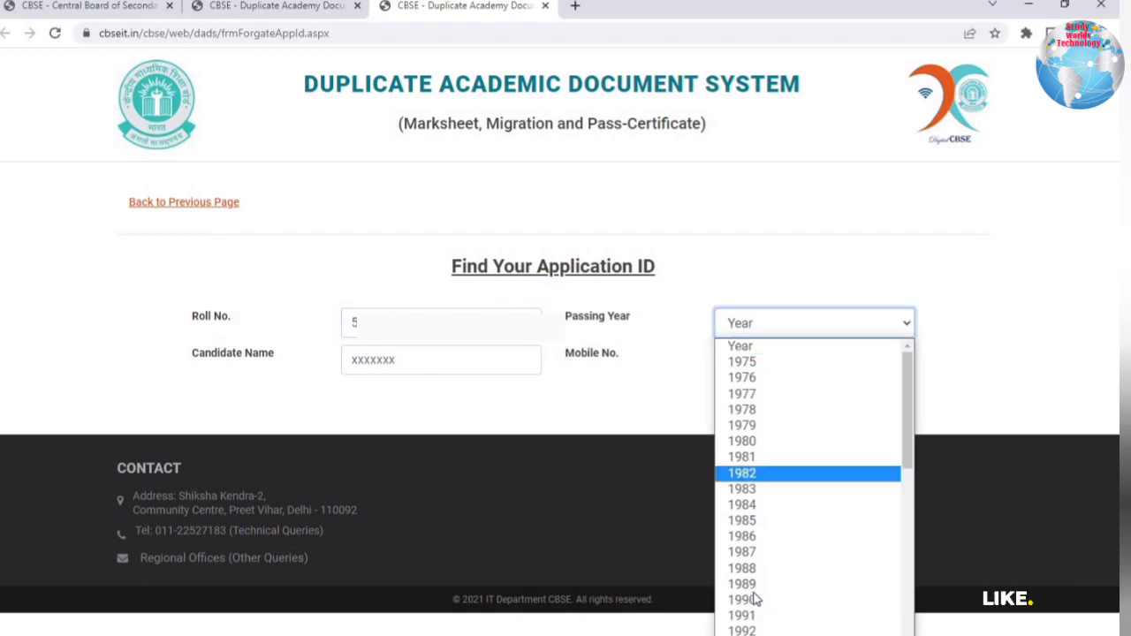
scroll(753, 565, "down", 3)
scroll(763, 516, "down", 5)
left_click(755, 536)
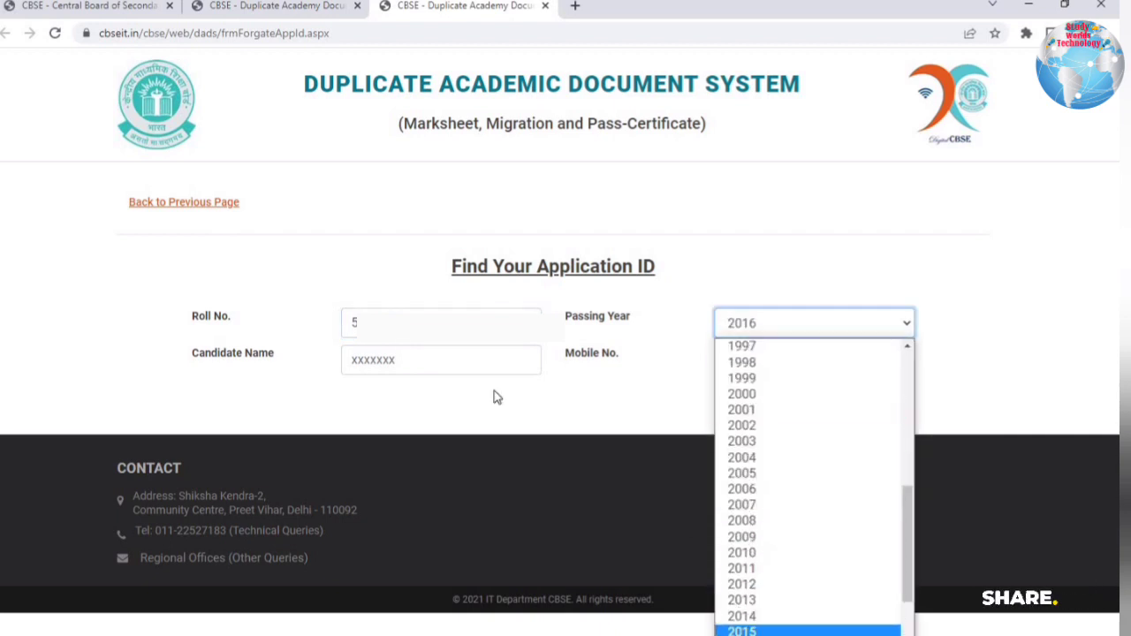
left_click(432, 369)
left_click(431, 368)
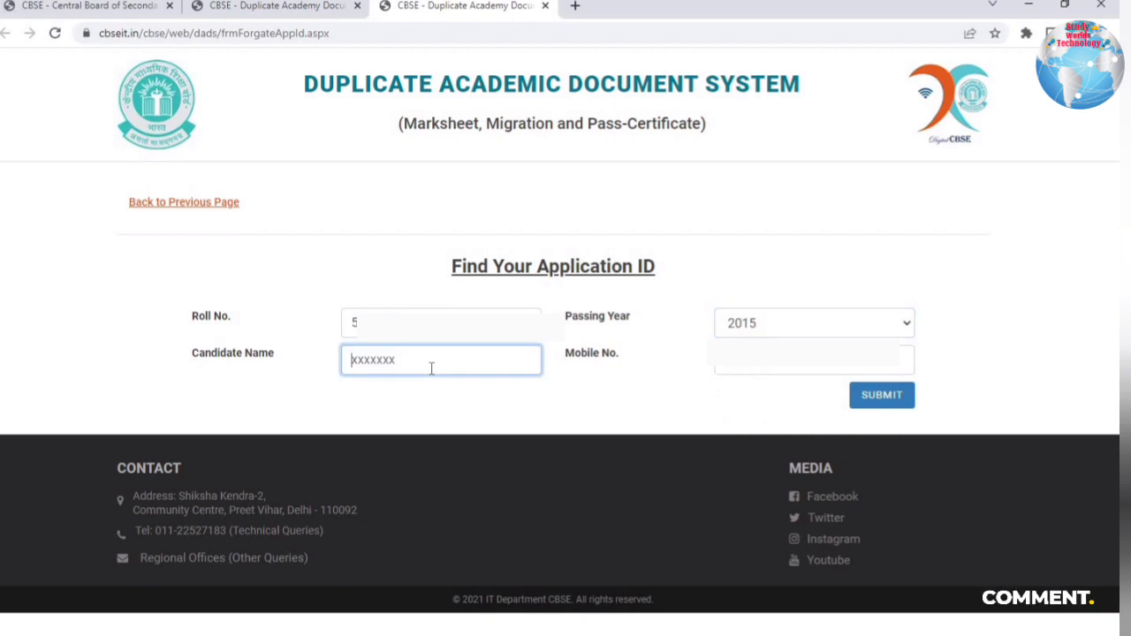